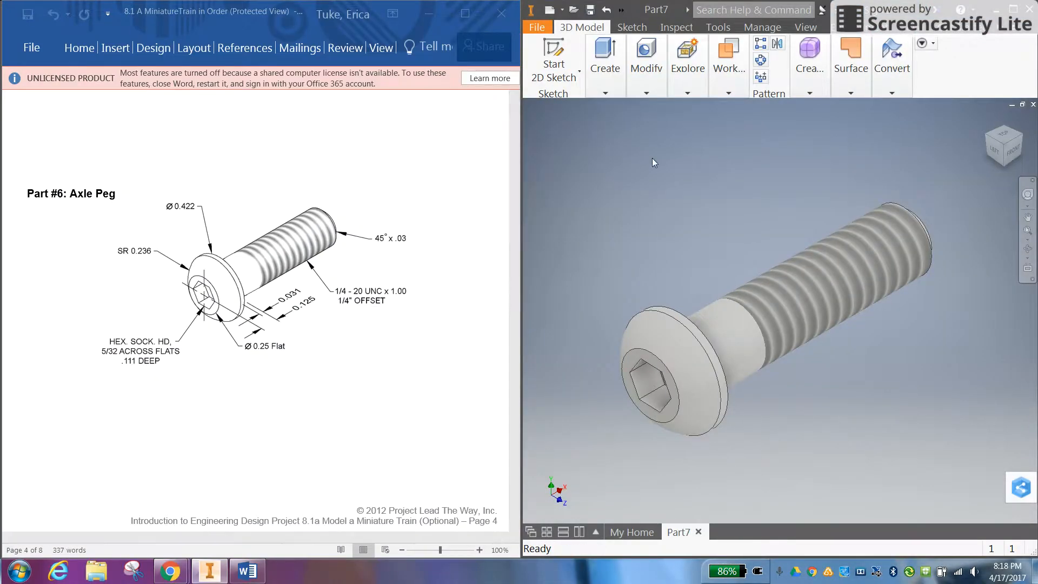
# - Create a new part and start a 2D sketch on the XY plane
pyautogui.click(563, 10)
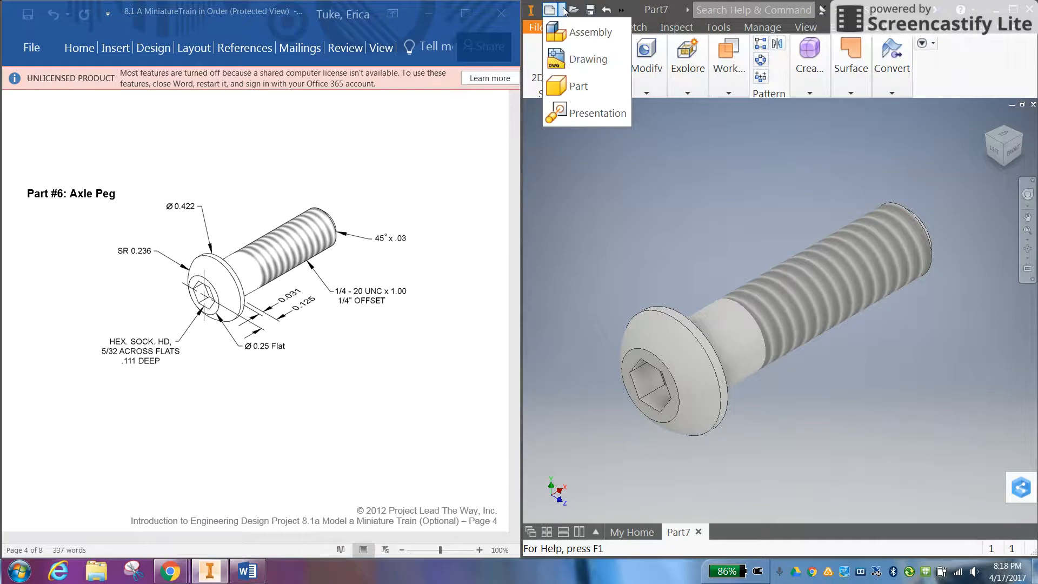
pyautogui.click(567, 85)
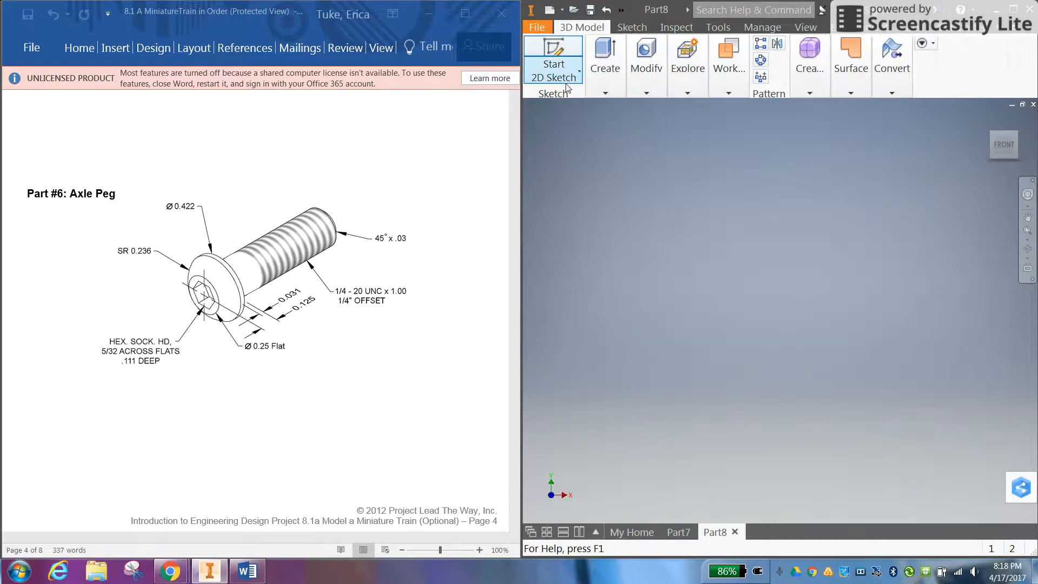
pyautogui.click(565, 78)
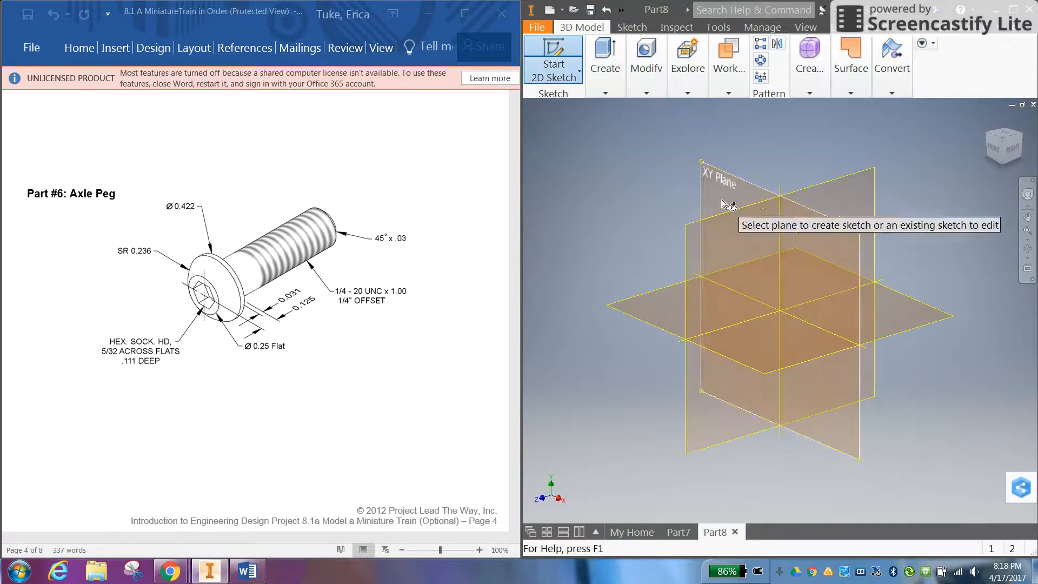
pyautogui.click(730, 181)
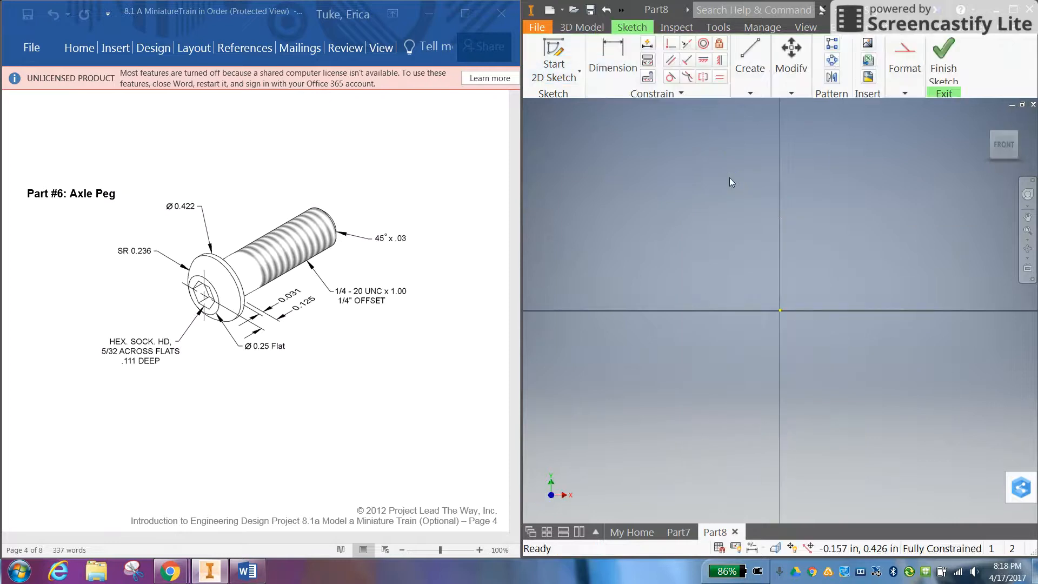
# - Sketch the peg's open half profile on the horizontal axis from the origin, with a head rim about 0.054 in wide and a shaft about 0.71 in long
pyautogui.moveTo(833, 200); pyautogui.dragTo(683, 219, button='middle')
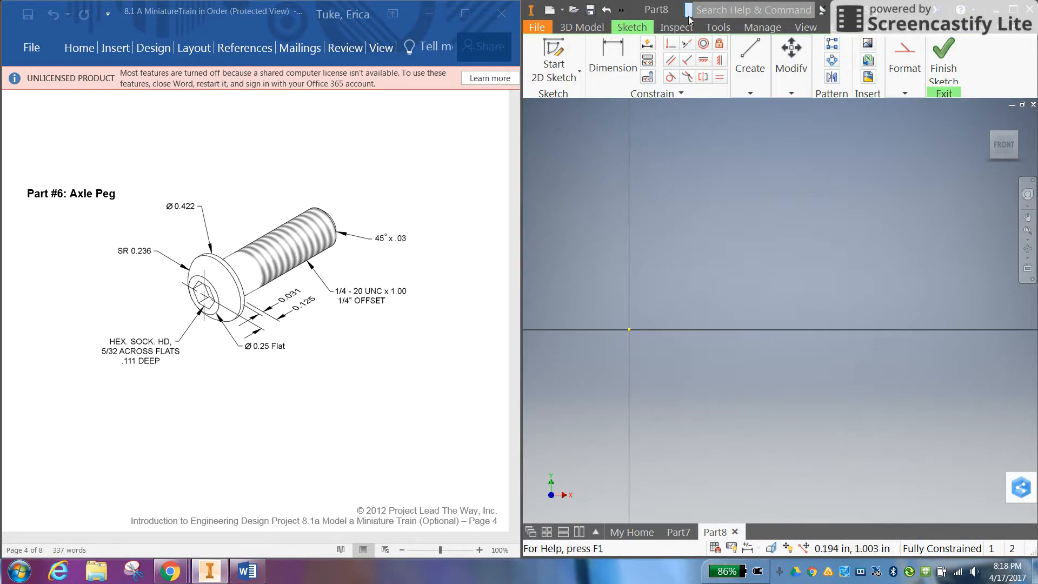
pyautogui.click(750, 65)
pyautogui.click(745, 114)
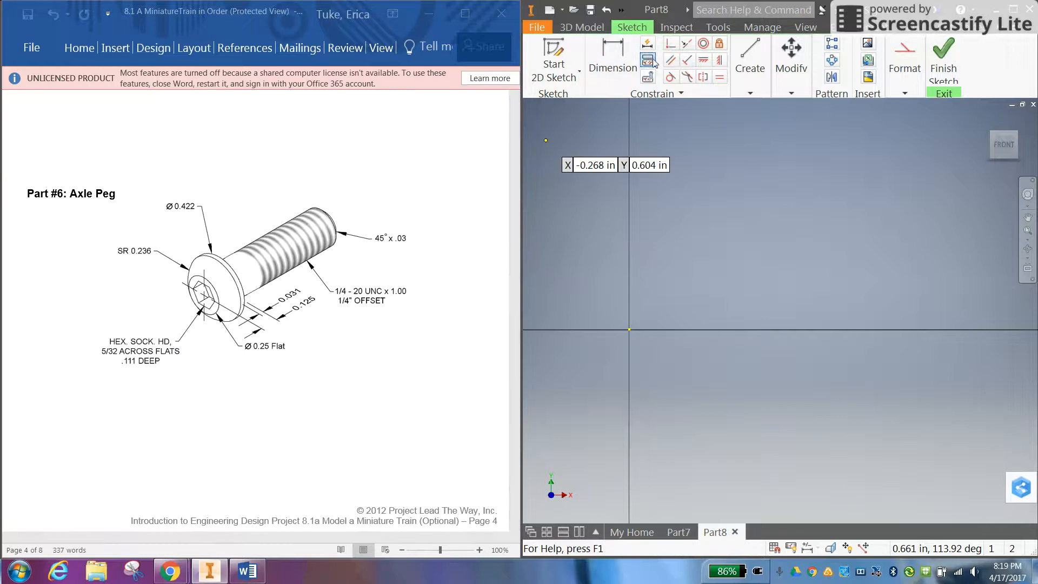
pyautogui.click(750, 71)
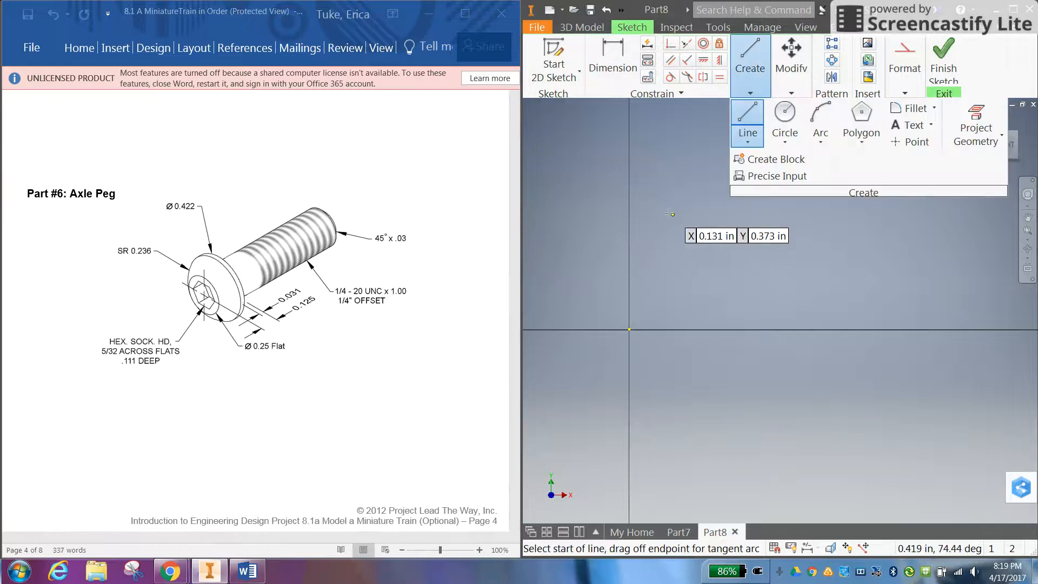
pyautogui.click(664, 245)
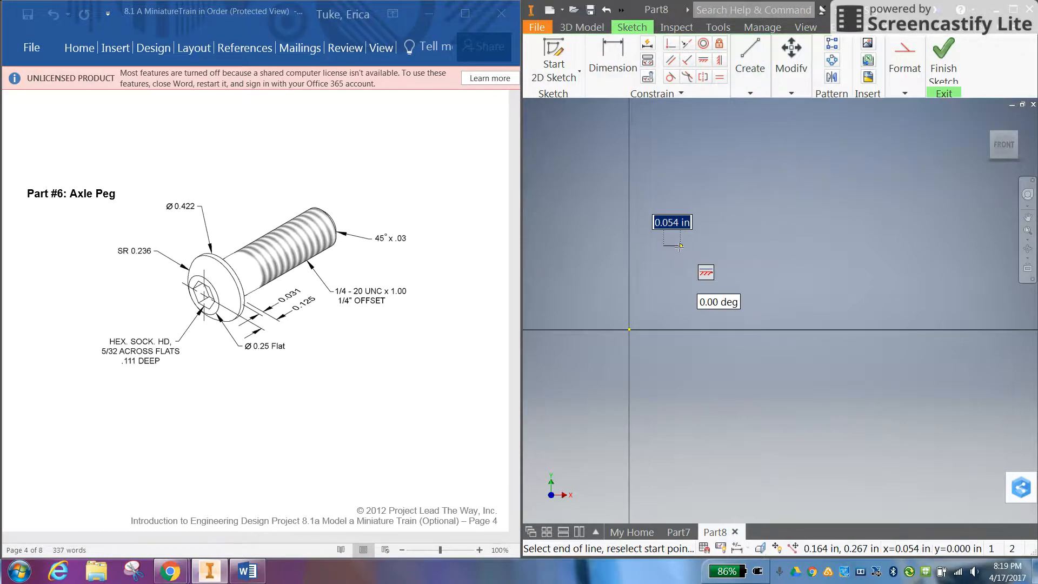
pyautogui.click(681, 288)
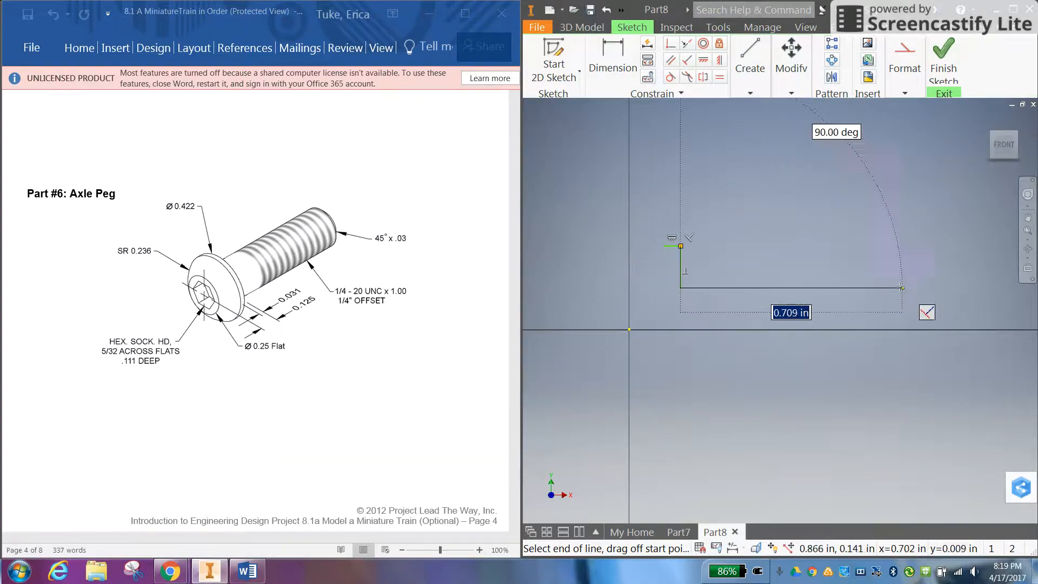
pyautogui.click(904, 288)
pyautogui.click(903, 330)
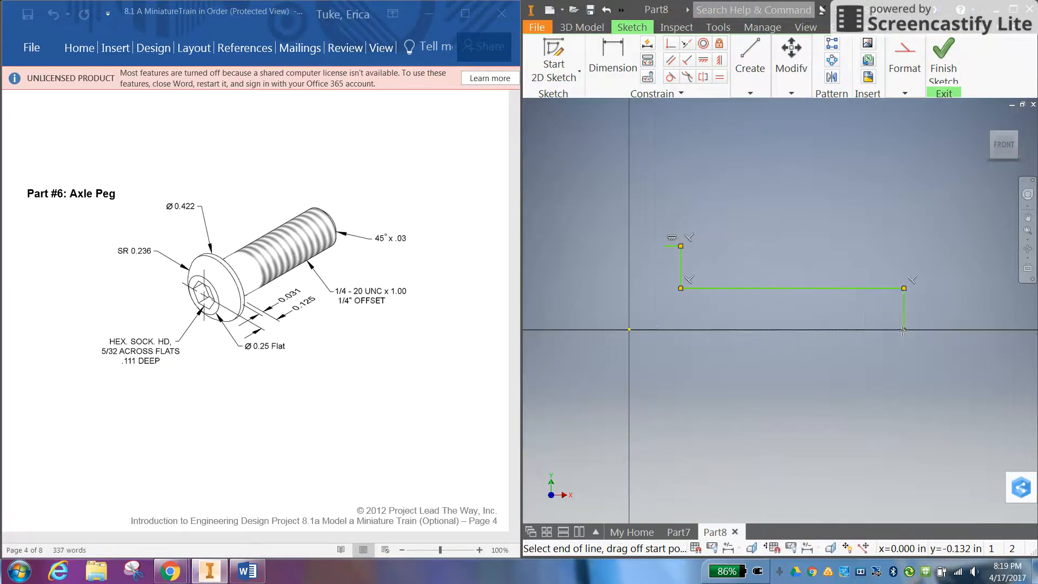
pyautogui.click(629, 330)
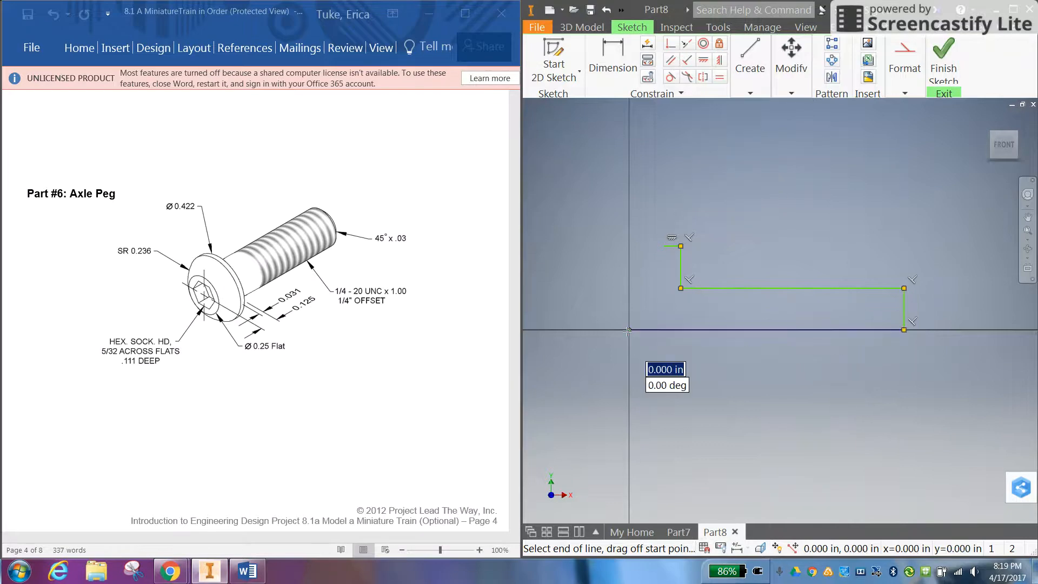
pyautogui.click(628, 287)
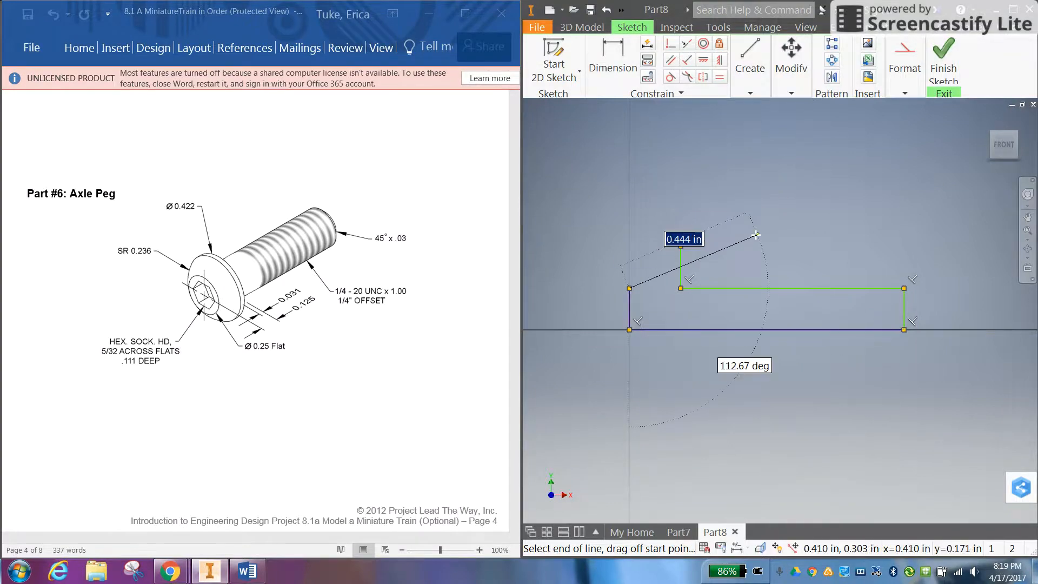
# - End the line chain with a stray diagonal segment from the head's flat end and delete that segment
pyautogui.click(757, 234)
pyautogui.rightClick(757, 235)
pyautogui.click(795, 235)
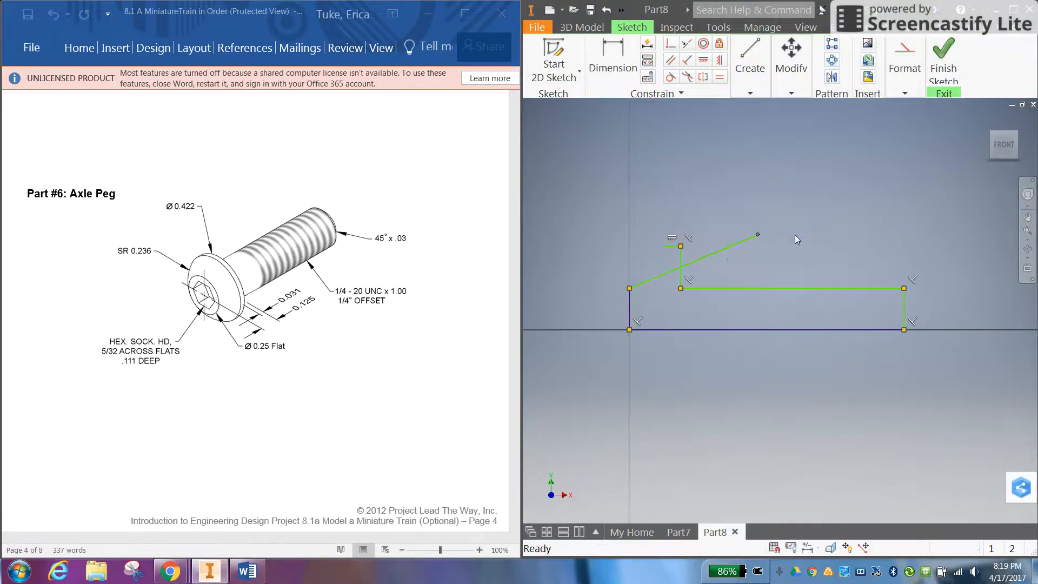
pyautogui.click(715, 255)
pyautogui.press('Delete')
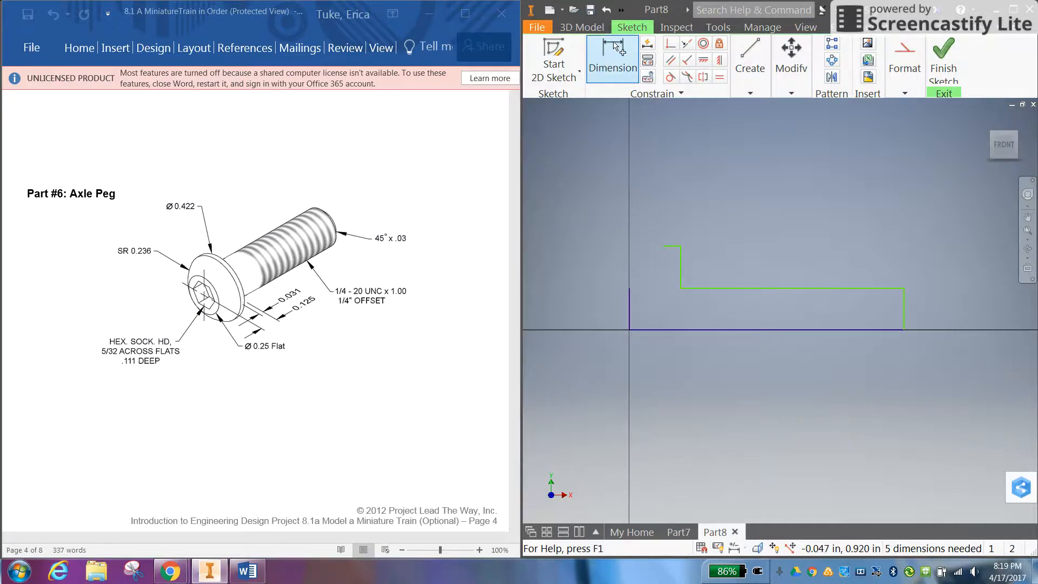
# - Dimension the vertical edge at the origin, the radius of the head's flat face, as .125 in
pyautogui.click(611, 54)
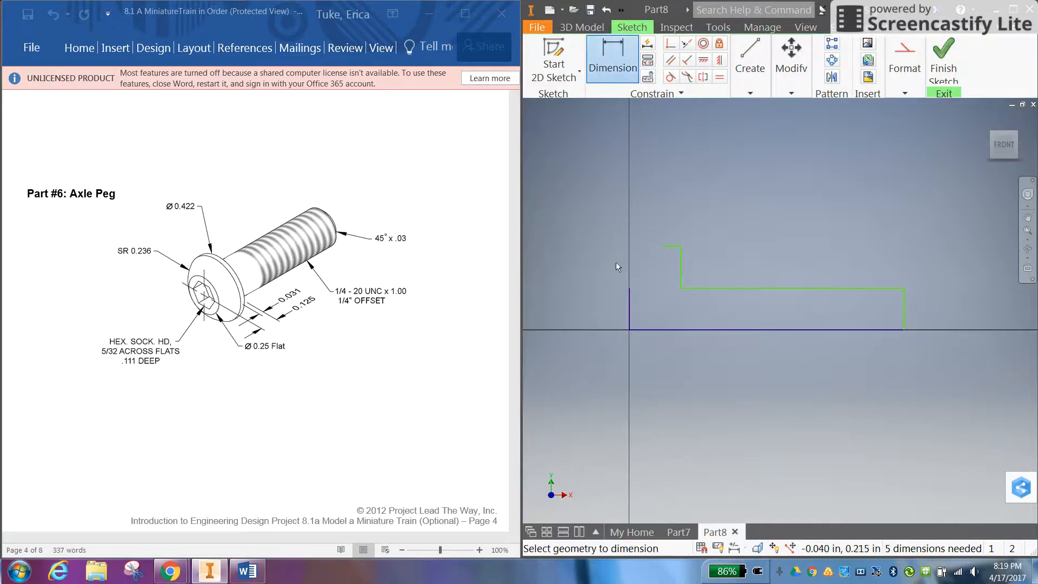
pyautogui.click(628, 313)
pyautogui.click(589, 310)
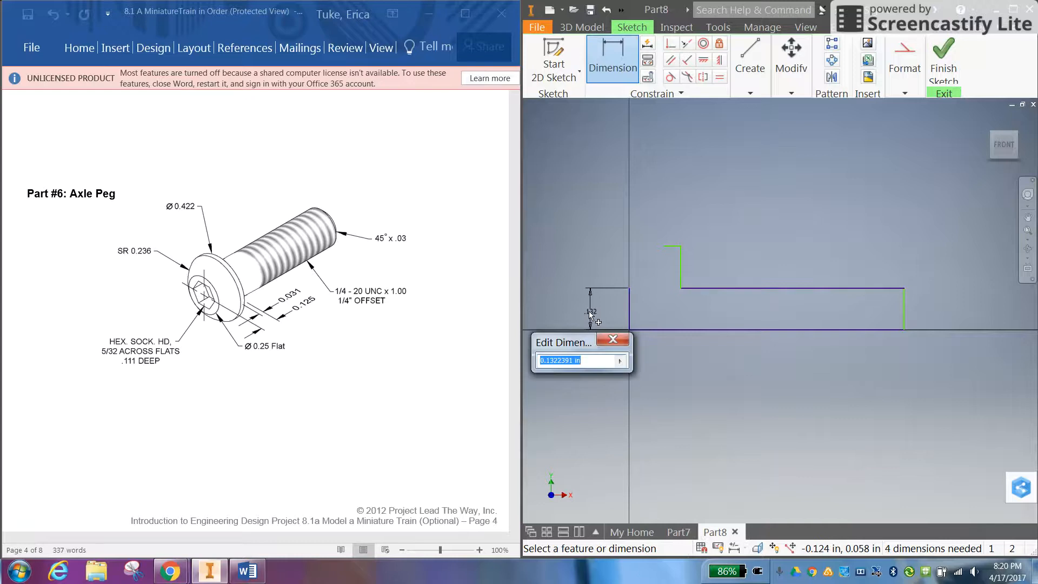
pyautogui.write('.125')
pyautogui.press('Return')
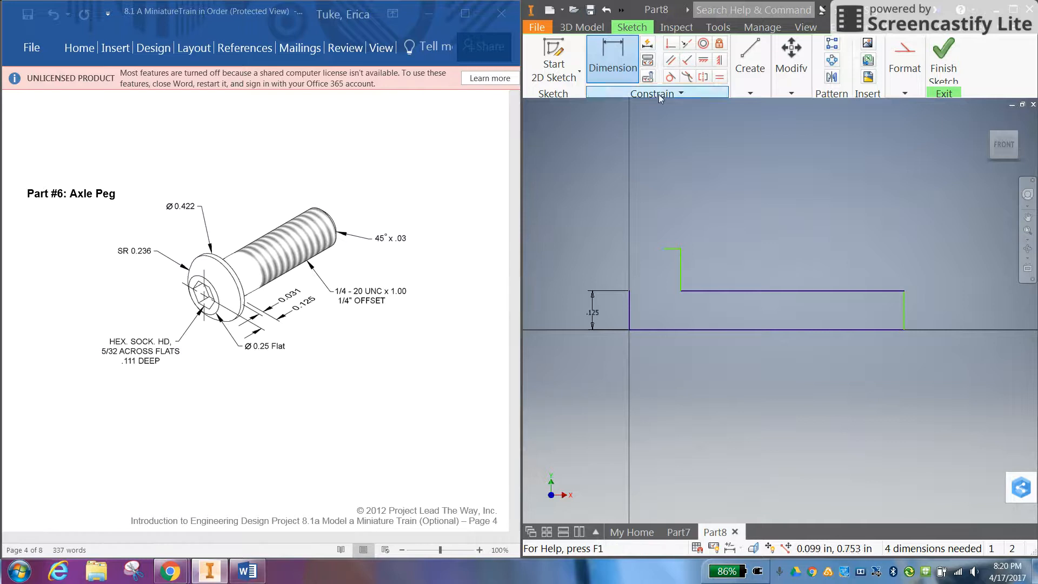
# - Dimension the head thickness between the flat-face edge and the head's underside edge as .125 in
pyautogui.click(629, 309)
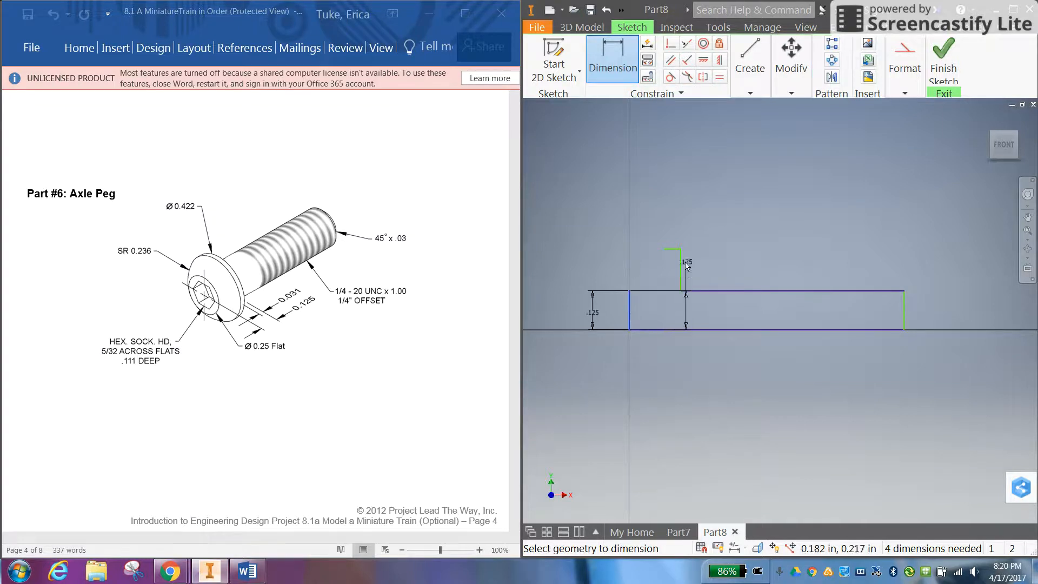
pyautogui.click(682, 268)
pyautogui.click(656, 203)
pyautogui.write('.')
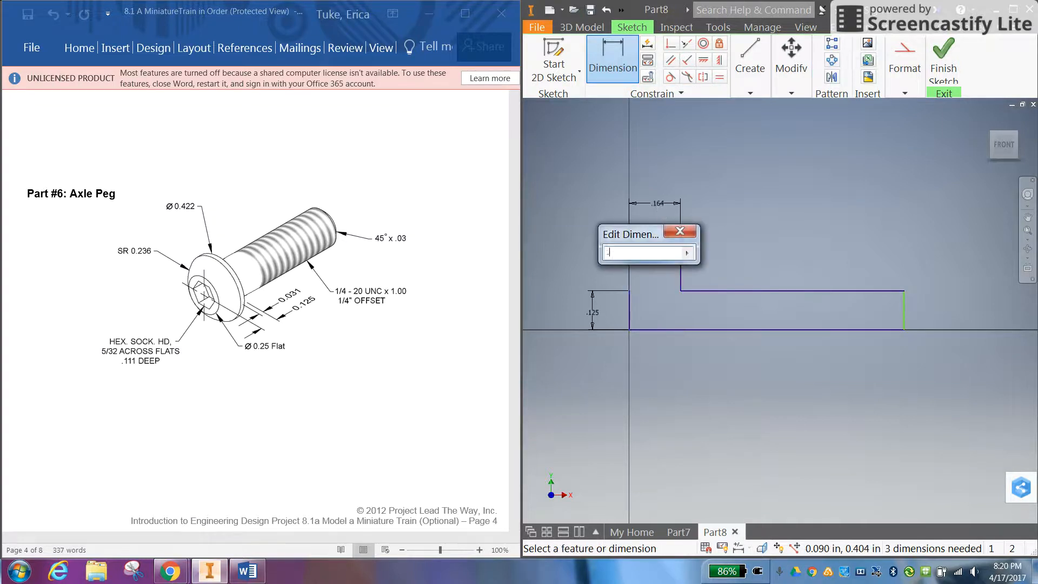
pyautogui.write('125')
pyautogui.press('Return')
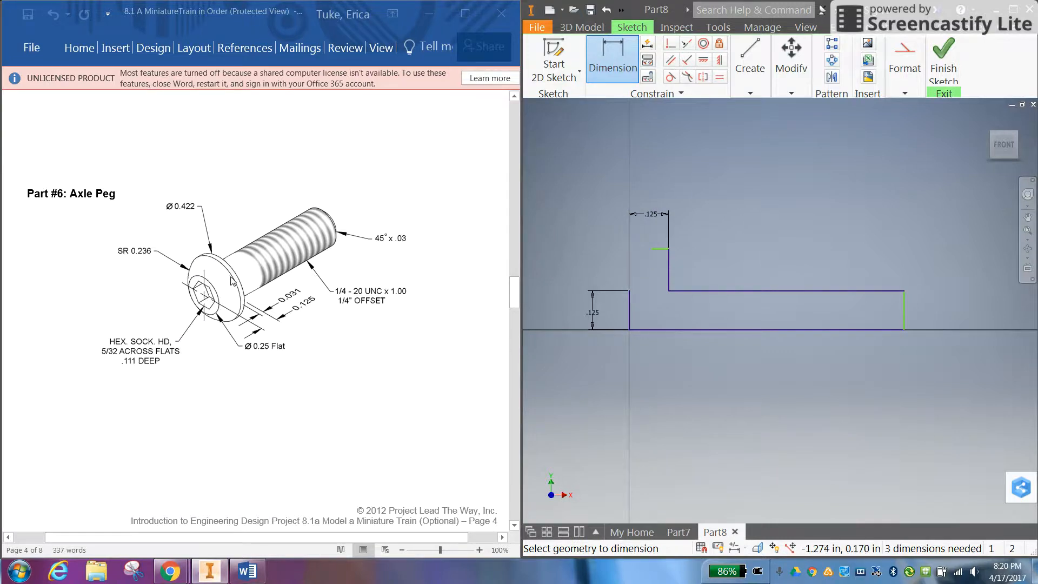
# - Set the length of the short horizontal line forming the head's outer rim to .031 in
pyautogui.click(661, 249)
pyautogui.click(660, 239)
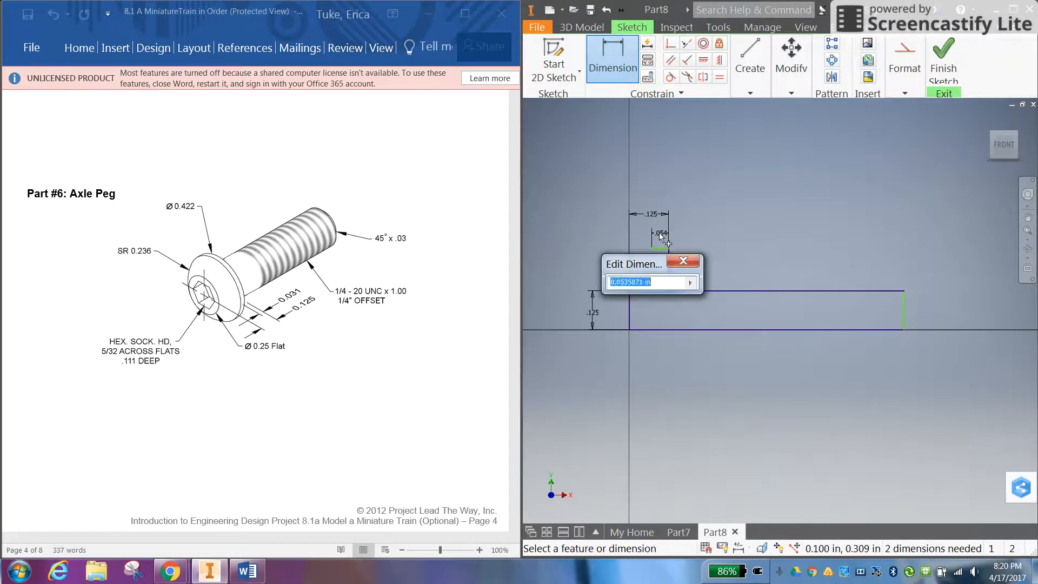
pyautogui.write('.031')
pyautogui.press('Return')
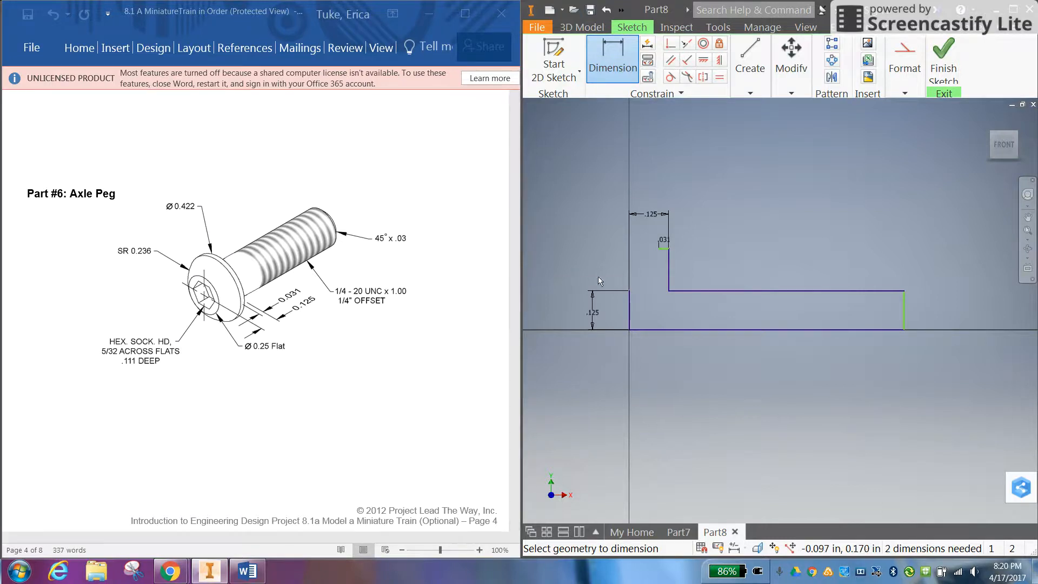
# - Dimension the head's radius from the rim line to the centre axis as .422/2
pyautogui.click(668, 250)
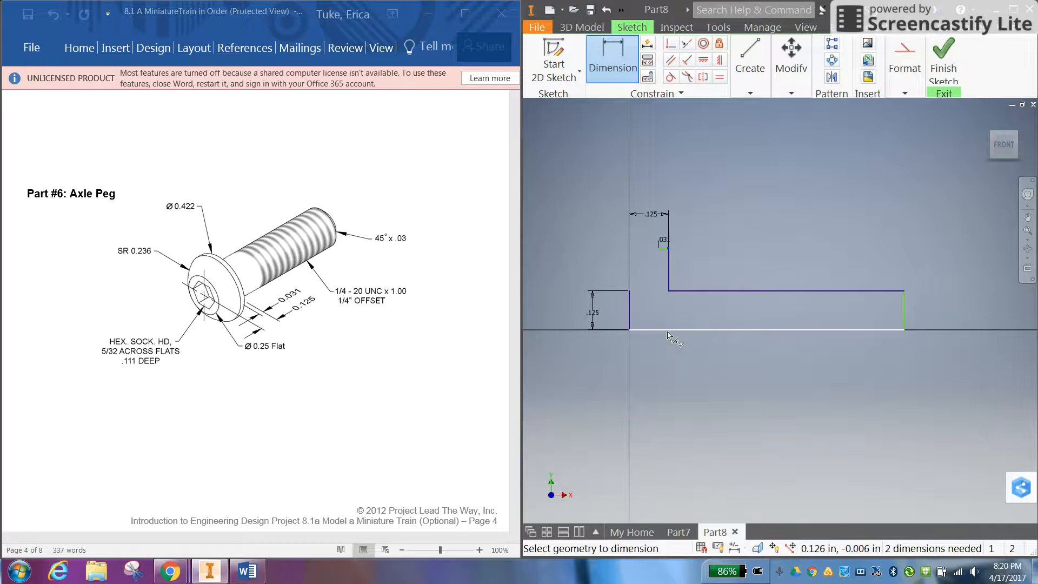
pyautogui.click(667, 331)
pyautogui.click(540, 292)
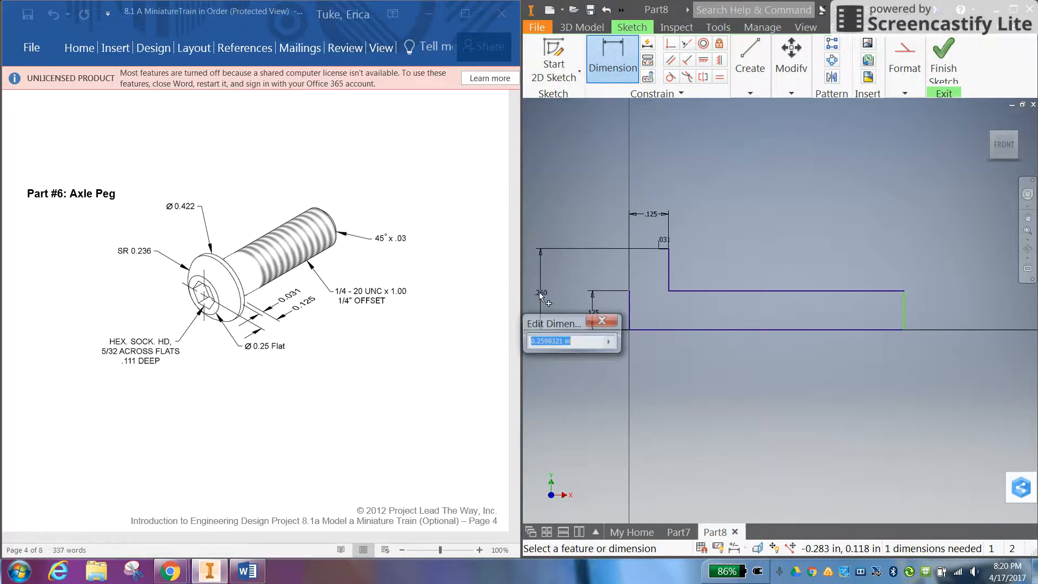
pyautogui.write('.422/2')
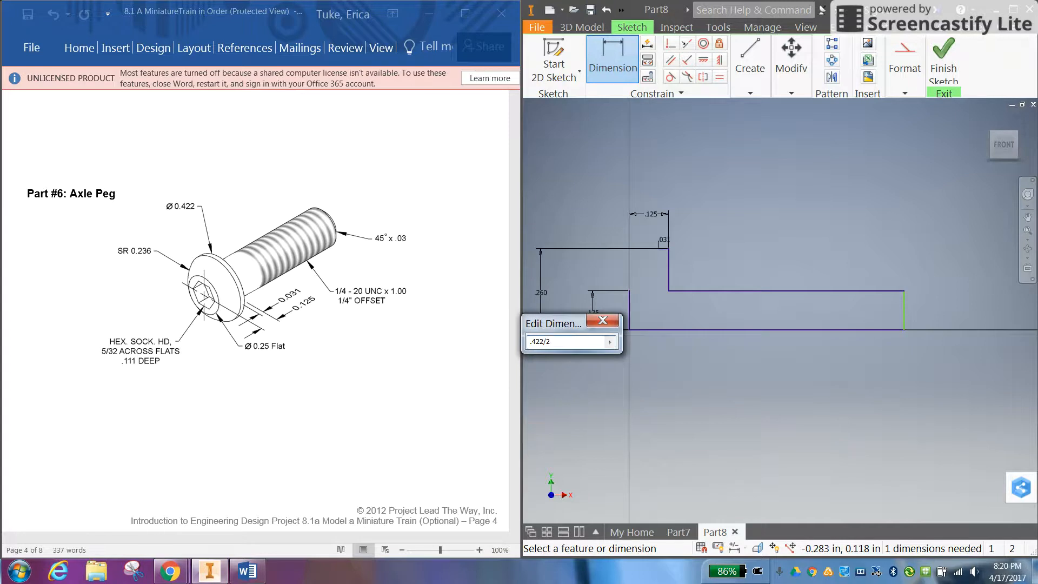
pyautogui.press('Return')
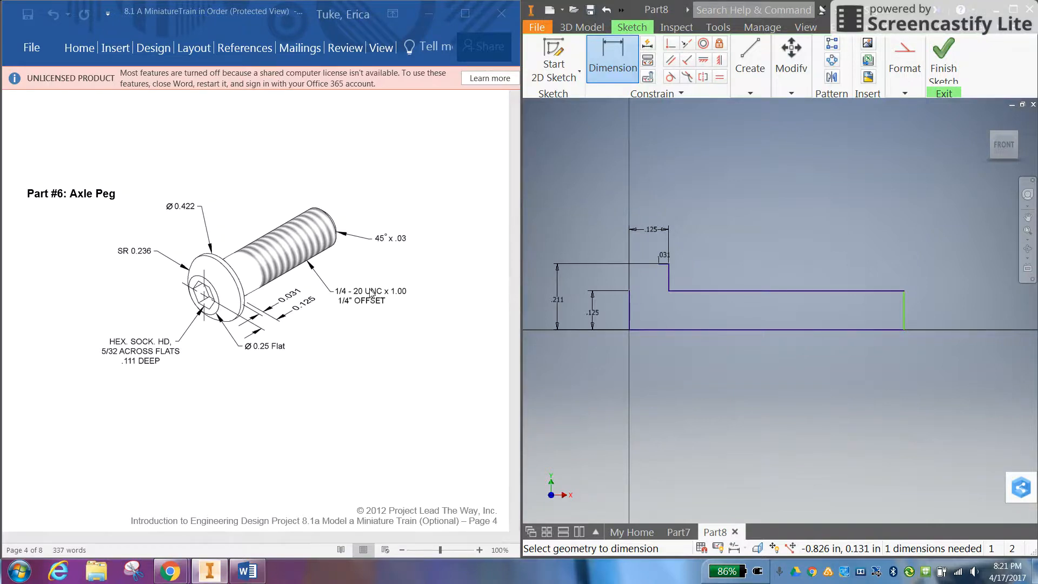
pyautogui.click(904, 316)
pyautogui.click(917, 311)
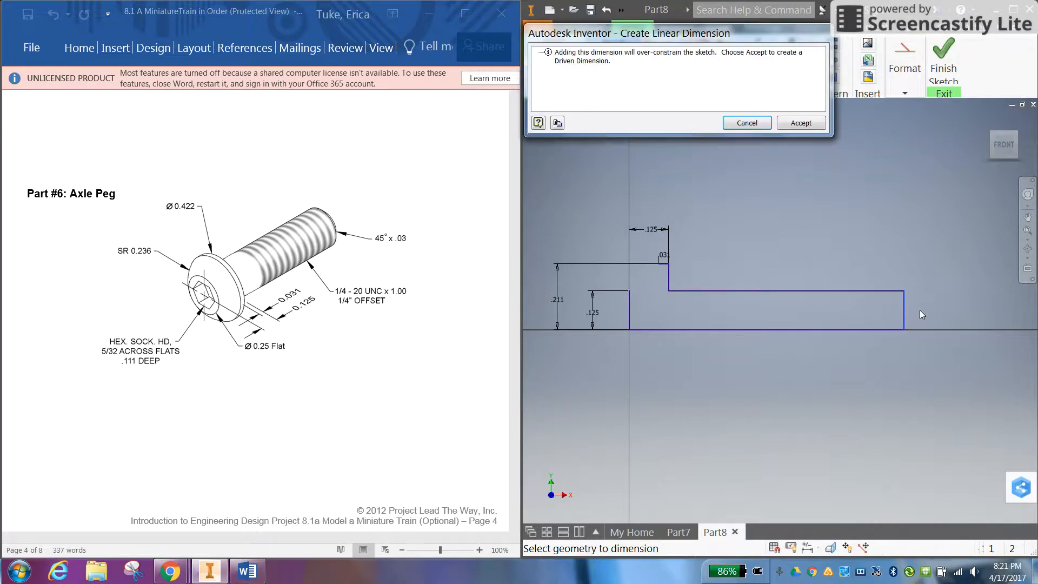
pyautogui.press('Escape')
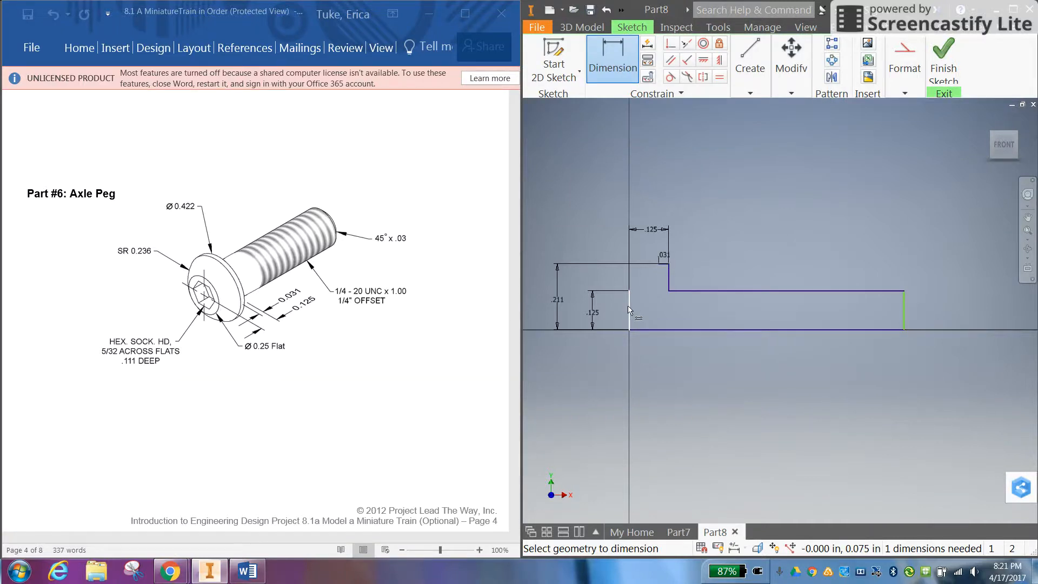
# - Dimension the shaft's upper line as 1 in long and finish dimensioning
pyautogui.click(758, 294)
pyautogui.click(764, 232)
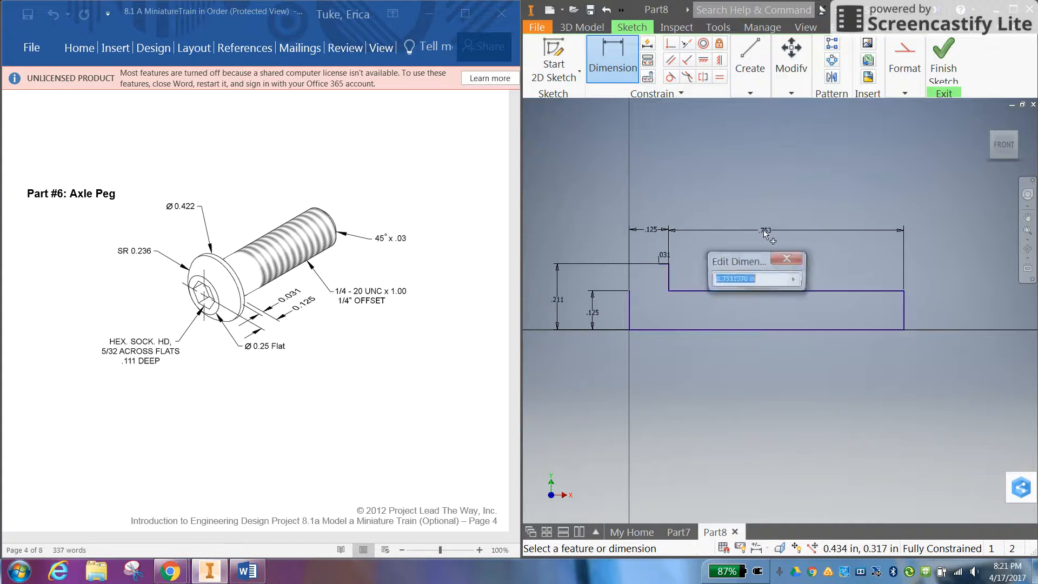
pyautogui.write('1')
pyautogui.press('Return')
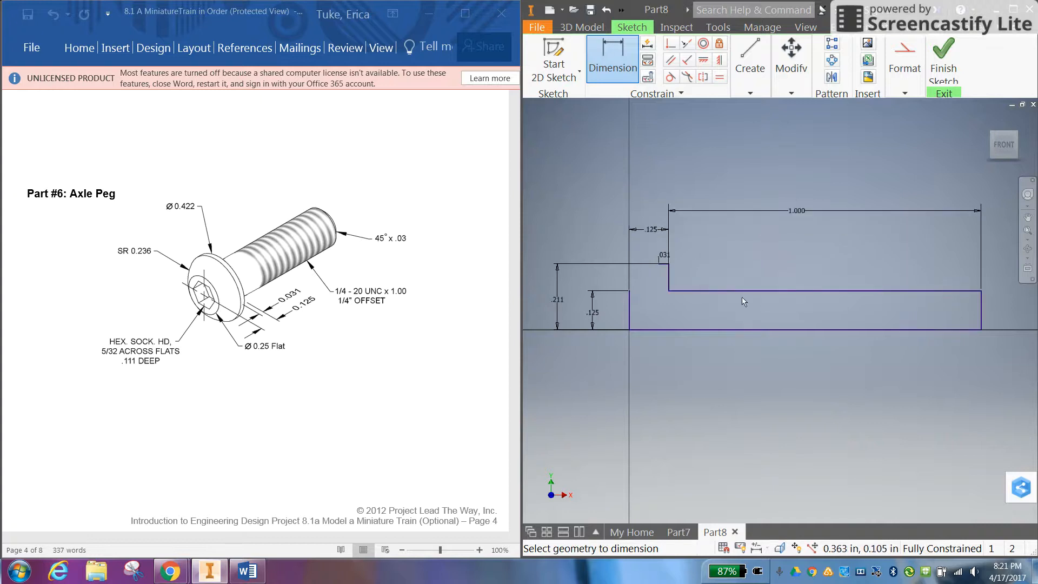
pyautogui.rightClick(715, 256)
pyautogui.click(773, 265)
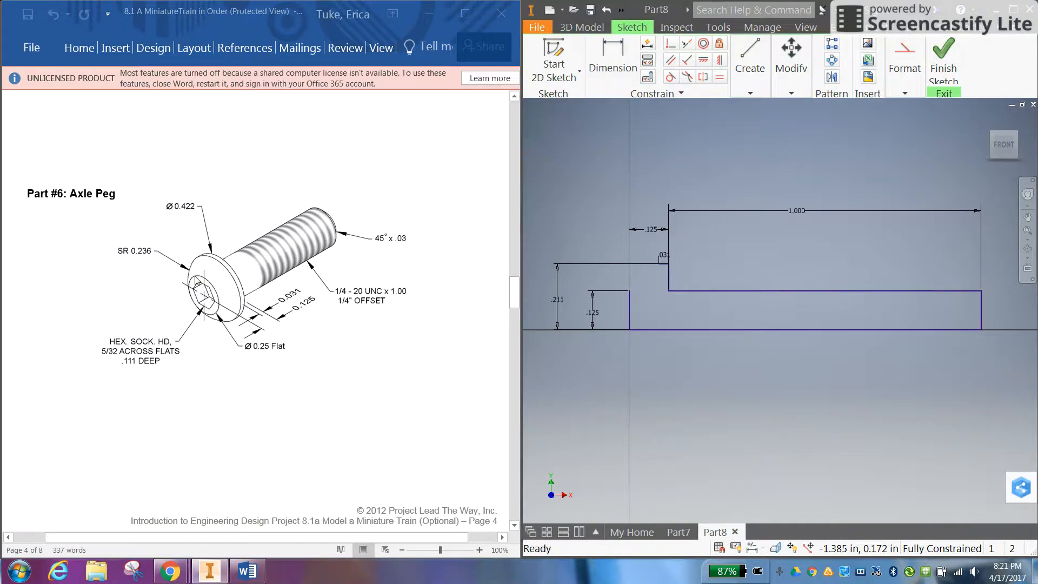
# - Draw a three-point arc from the upper end of the flat-face edge to the near end of the short rim line, bulging outward
pyautogui.click(791, 93)
pyautogui.click(744, 92)
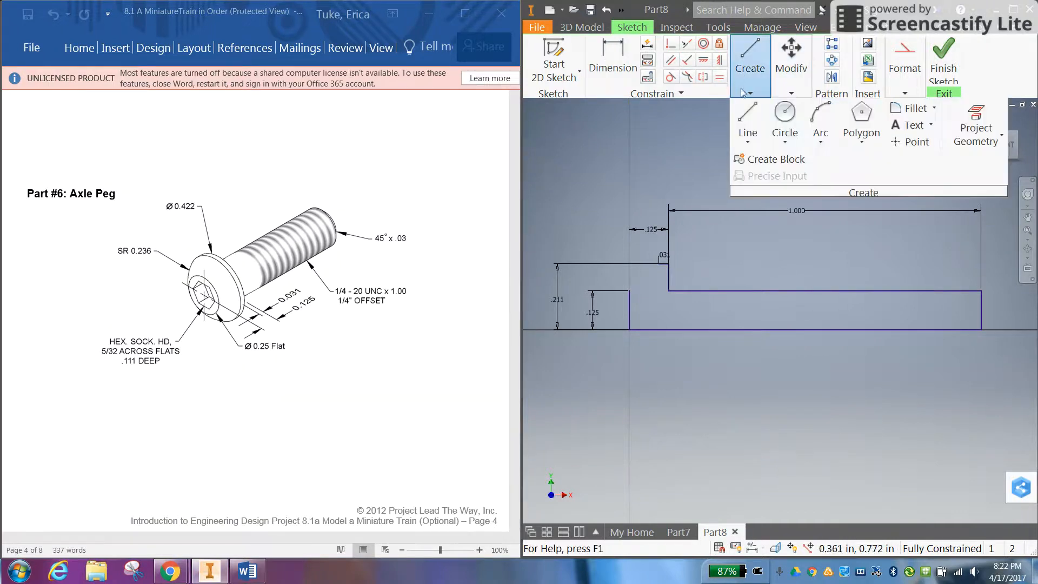
pyautogui.click(821, 115)
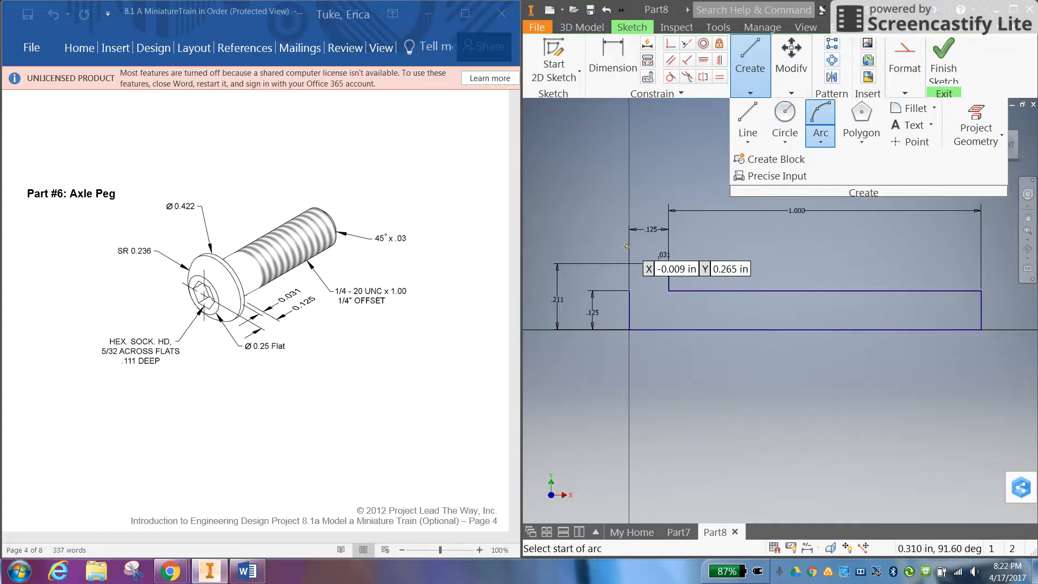
pyautogui.click(629, 291)
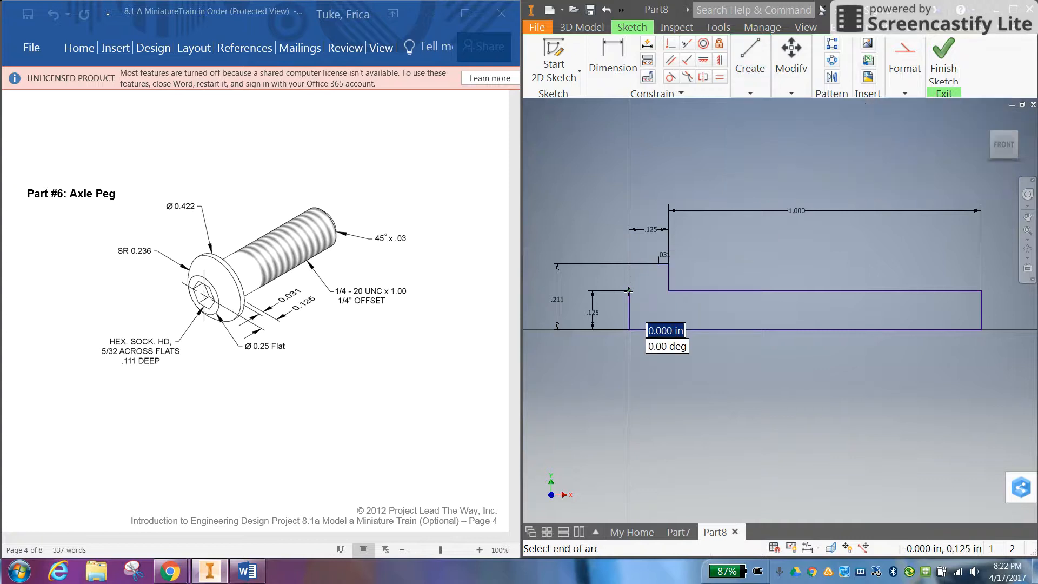
pyautogui.click(657, 265)
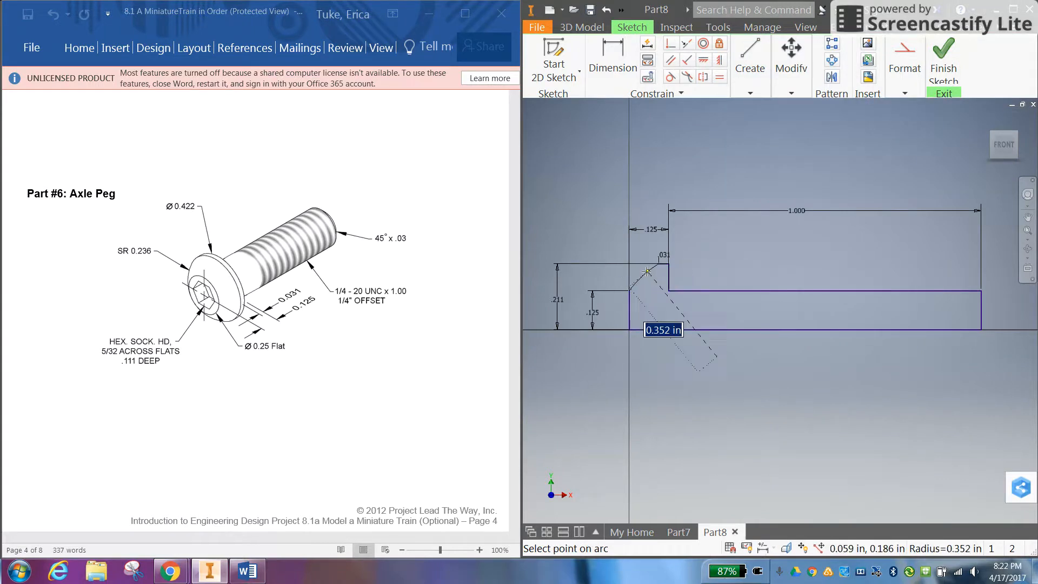
pyautogui.click(647, 271)
pyautogui.rightClick(647, 271)
pyautogui.click(673, 271)
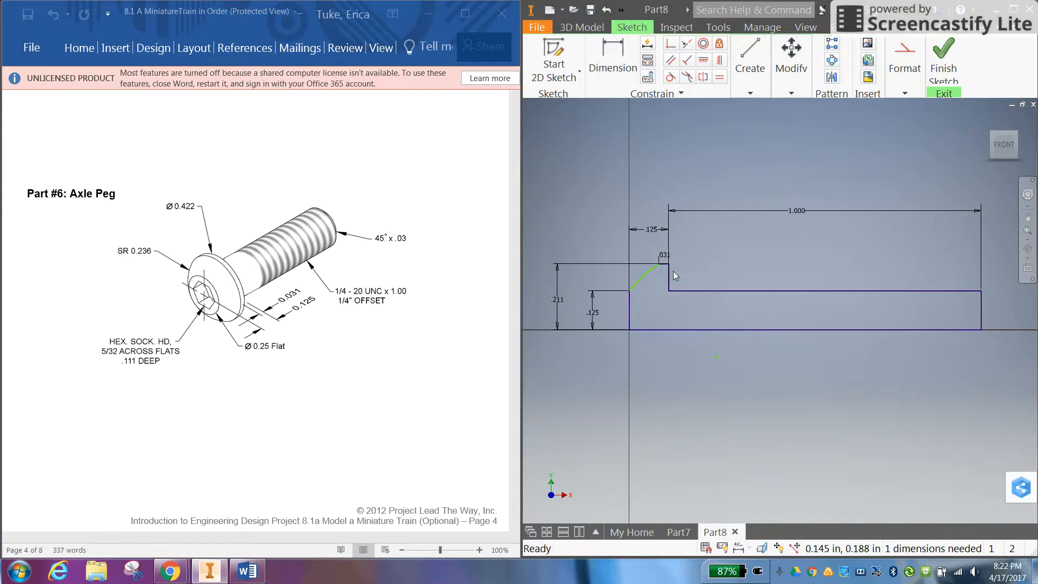
# - Dimension the head arc's radius as .236 in and finish the sketch
pyautogui.click(610, 70)
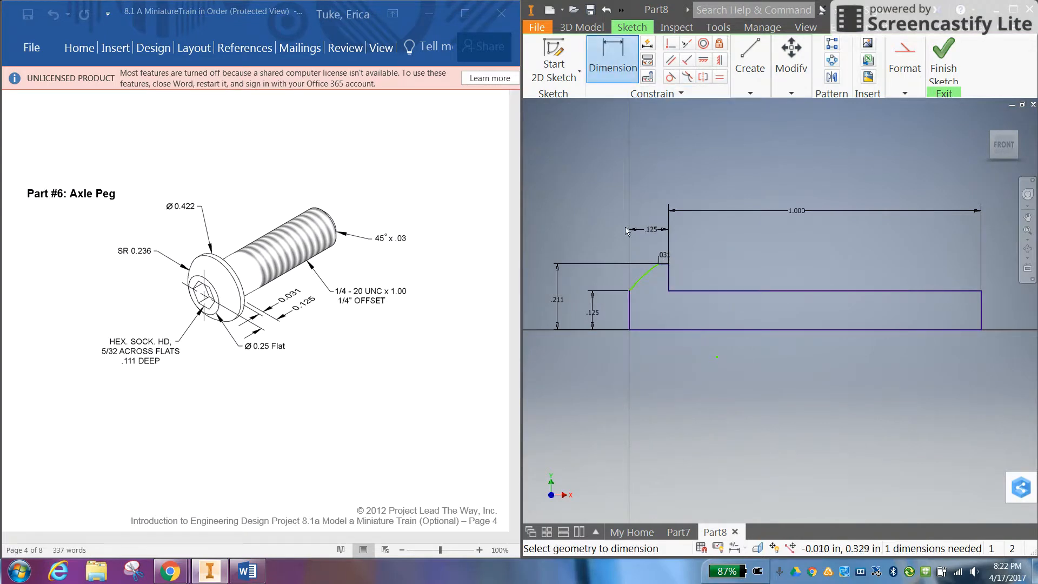
pyautogui.click(642, 277)
pyautogui.click(594, 232)
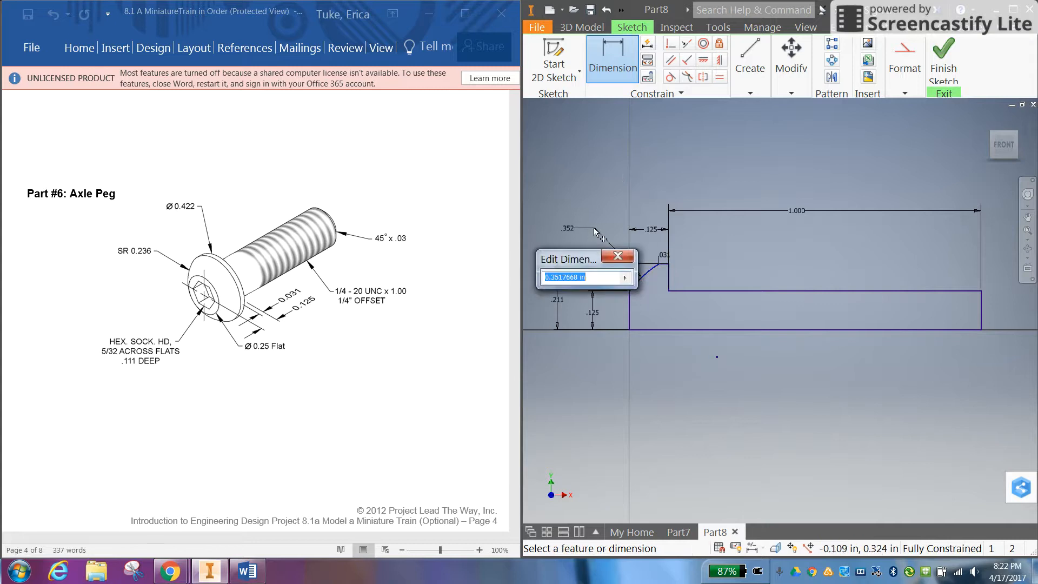
pyautogui.write('.236')
pyautogui.press('Return')
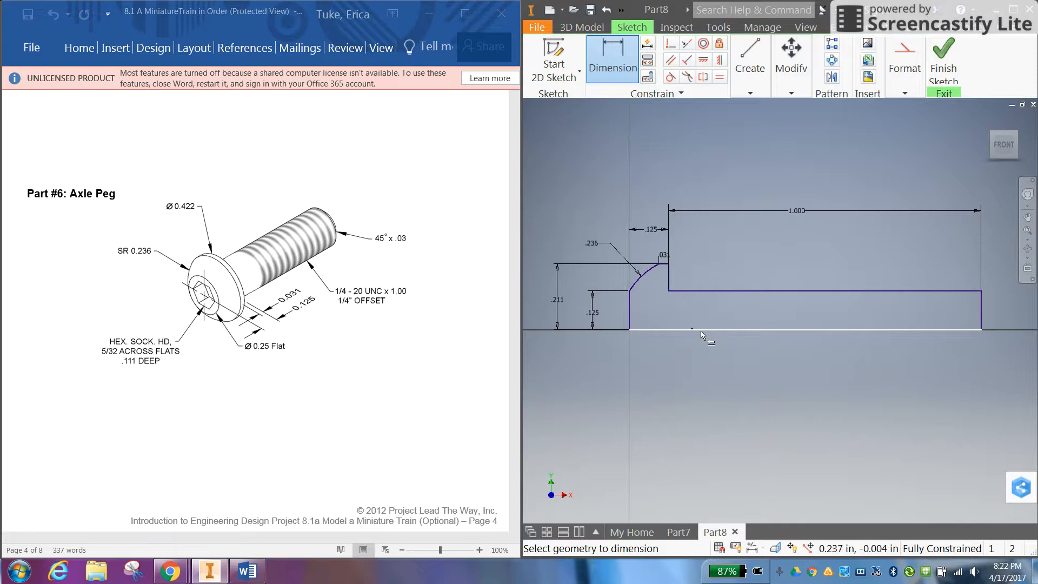
pyautogui.rightClick(749, 181)
pyautogui.rightClick(756, 189)
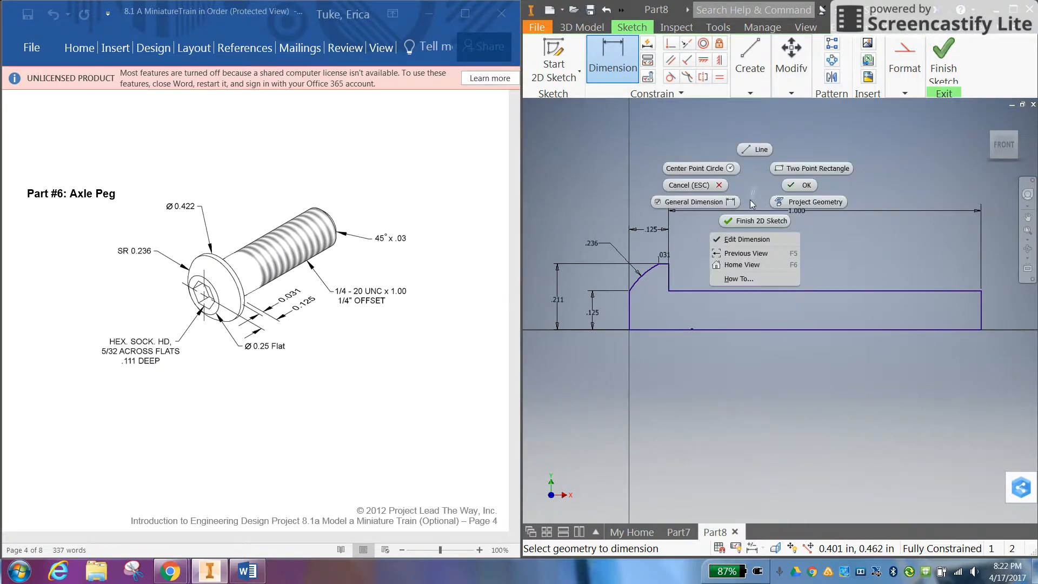
pyautogui.click(760, 221)
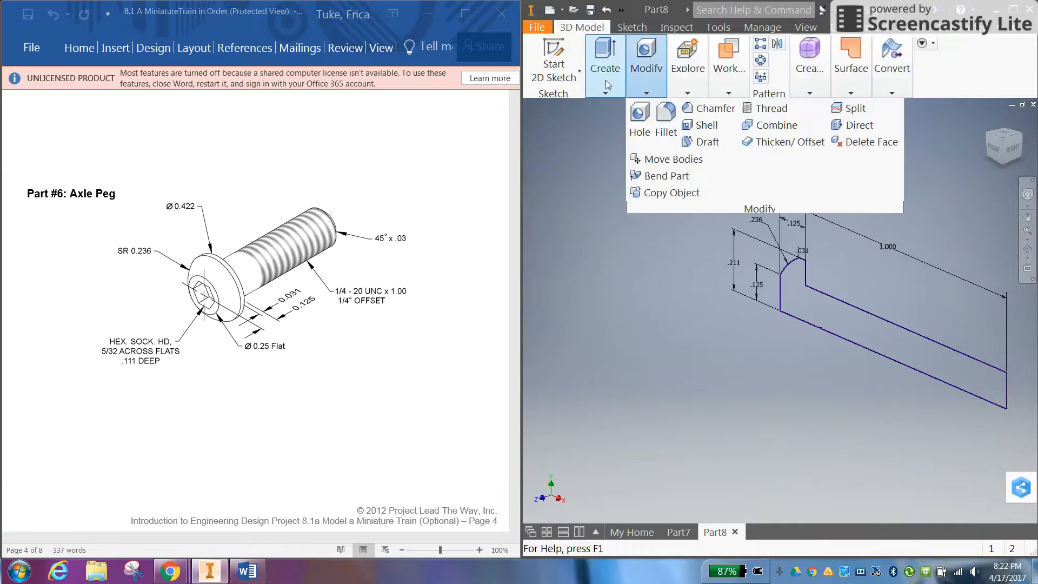
# - Revolve the half-profile a full turn about its long centre-axis line to form the solid peg
pyautogui.moveTo(605, 92)
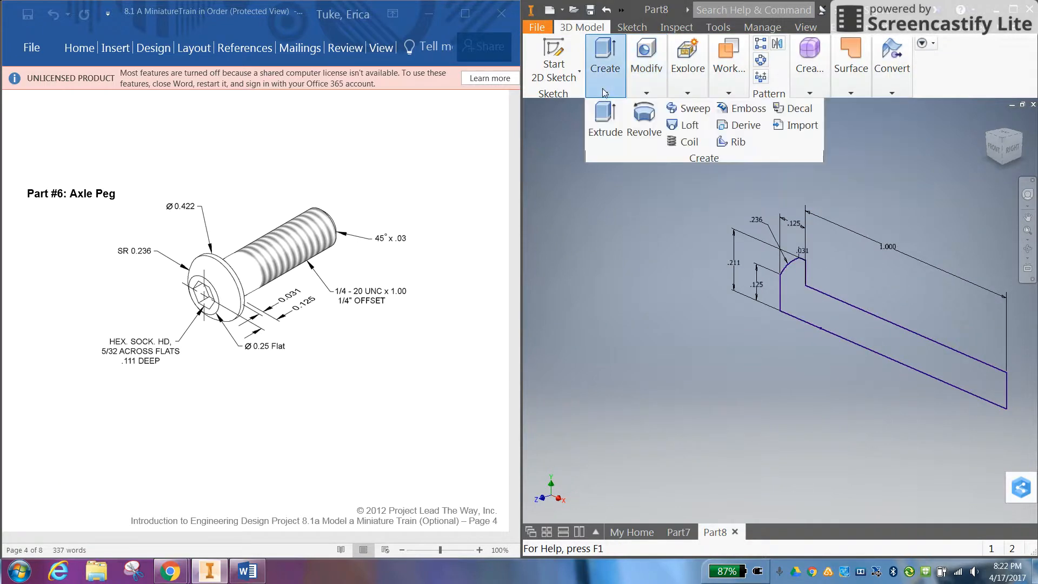
pyautogui.click(644, 118)
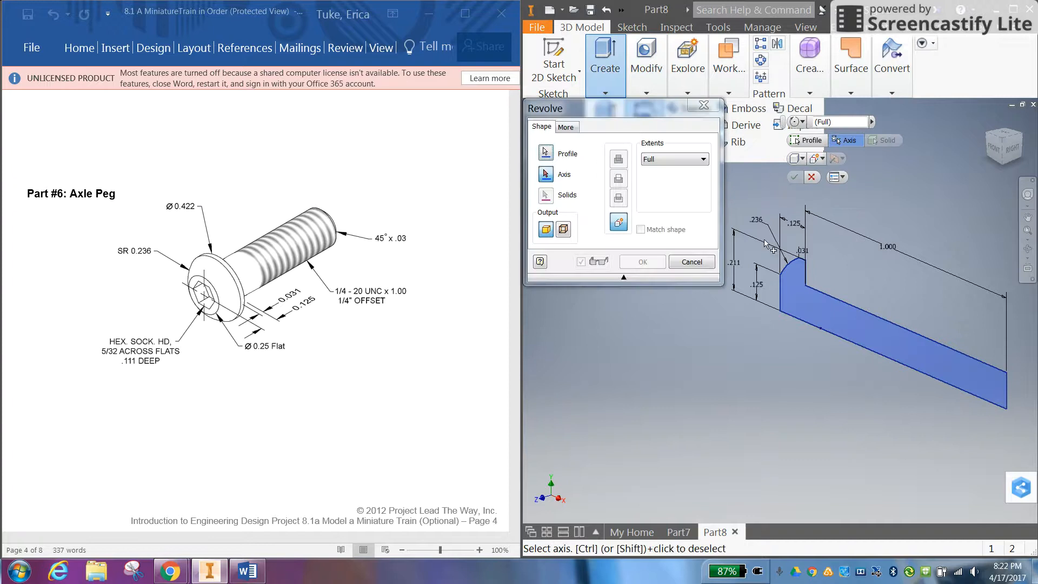
pyautogui.click(793, 317)
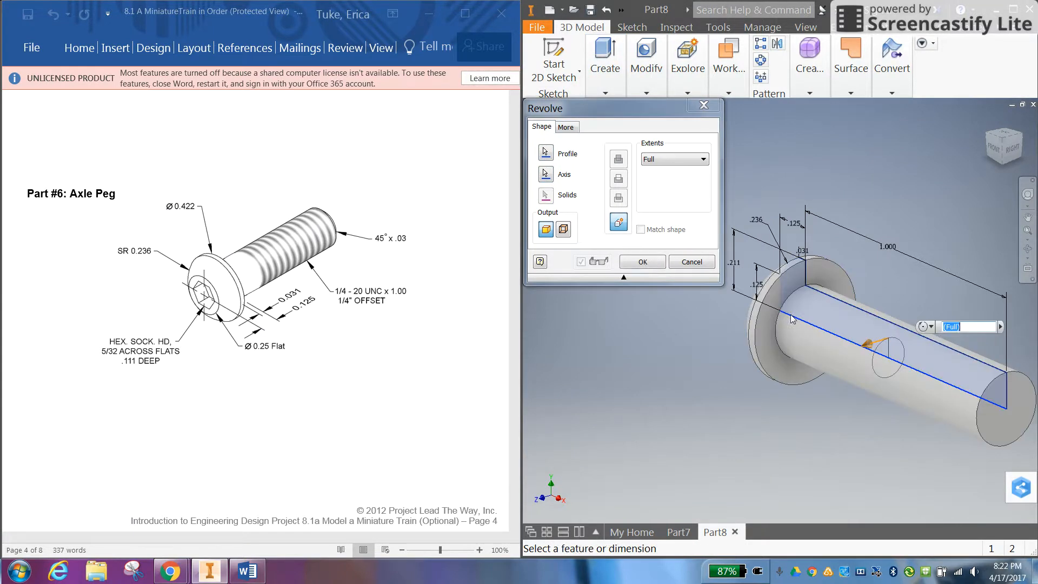
pyautogui.click(640, 263)
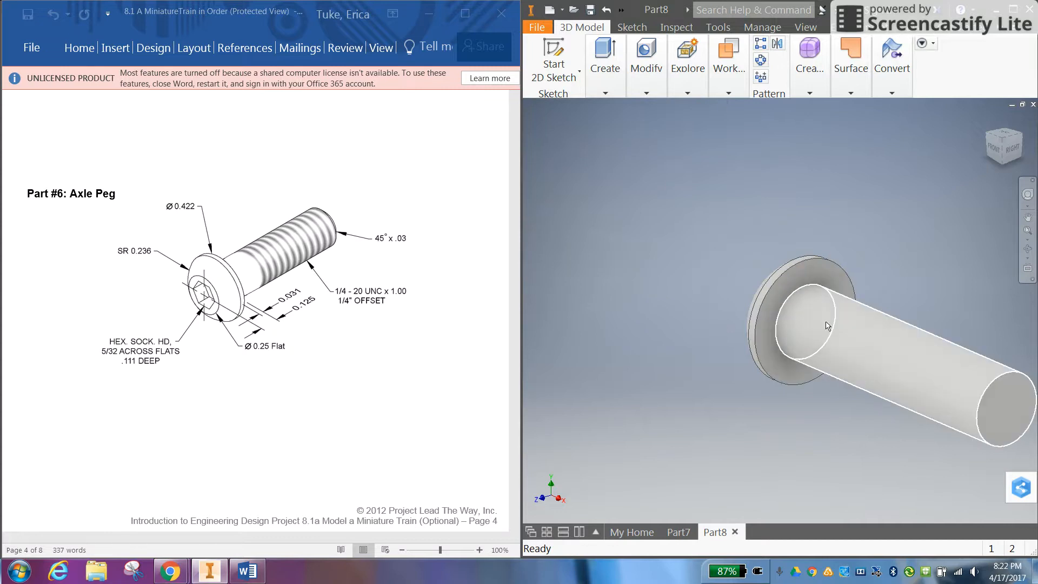
# - Chamfer the circular edge at the shaft's free end with a distance of .03 in
pyautogui.moveTo(900, 287); pyautogui.dragTo(722, 176, button='middle')
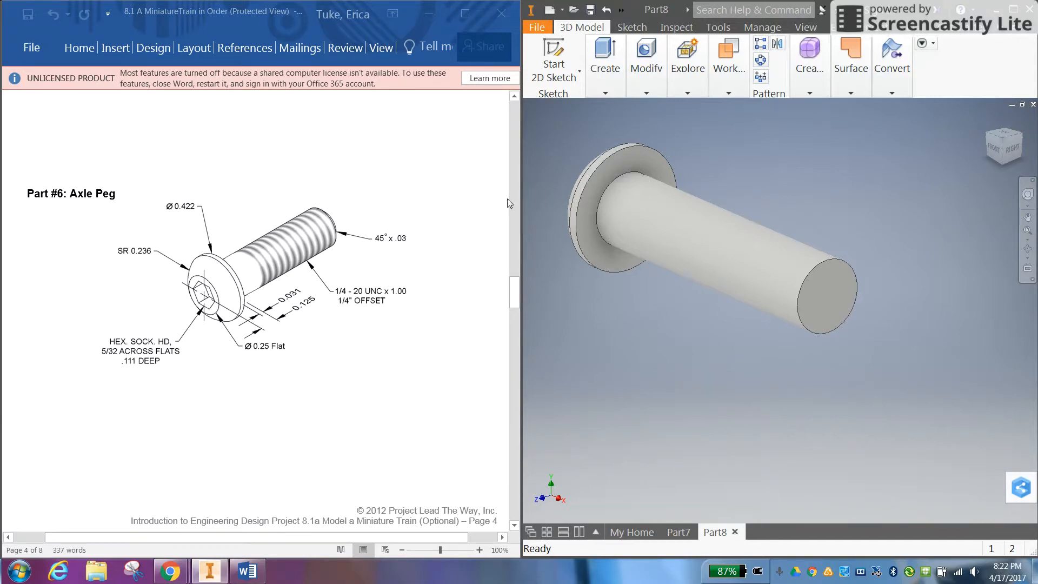
pyautogui.click(643, 89)
pyautogui.click(710, 111)
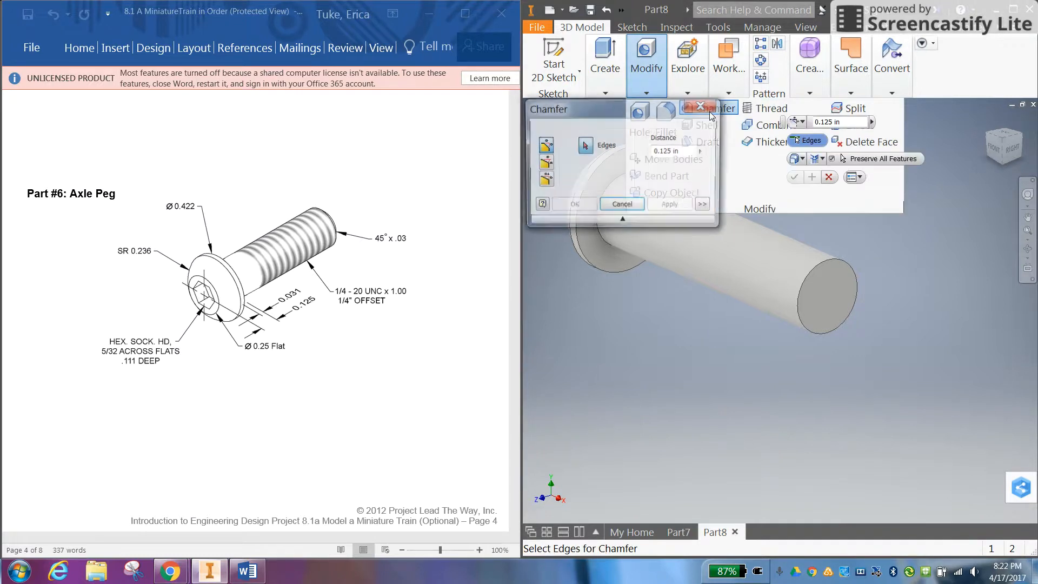
pyautogui.click(809, 273)
pyautogui.write('.03')
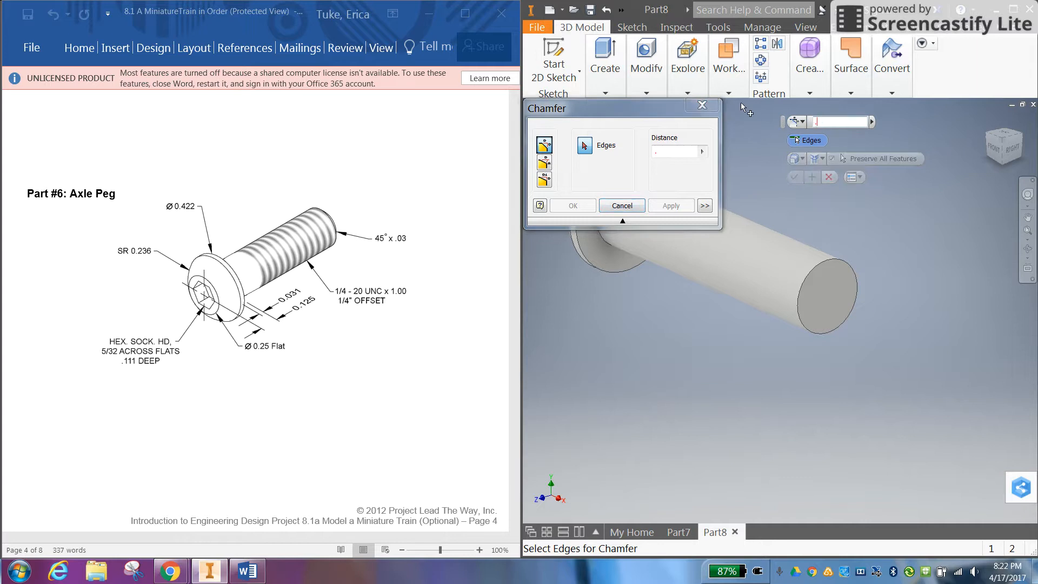
pyautogui.click(810, 270)
pyautogui.click(573, 206)
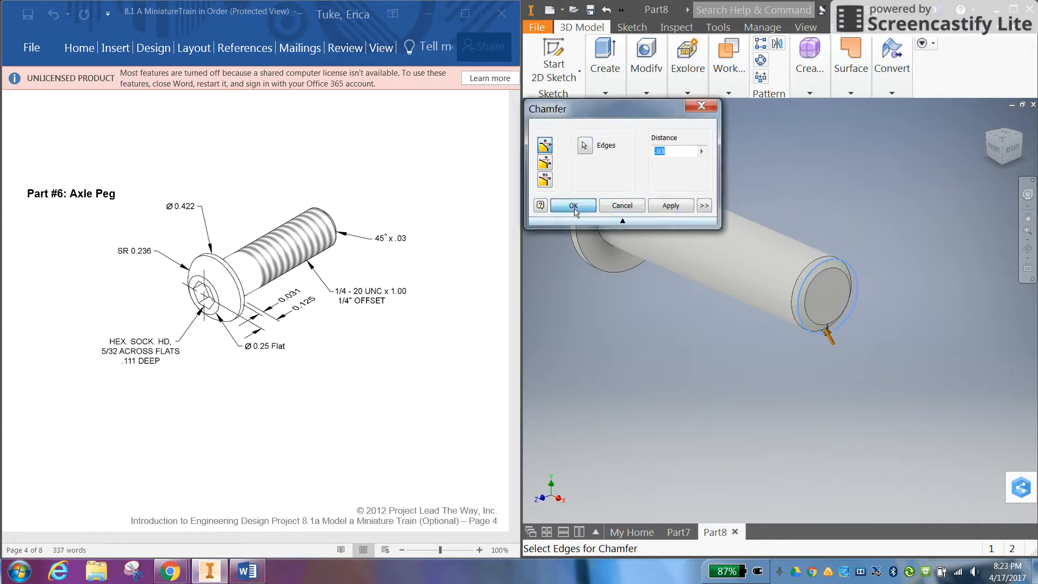
# - Maximize the modelling window and start a 2D sketch on the flat circular face of the head
pyautogui.click(991, 139)
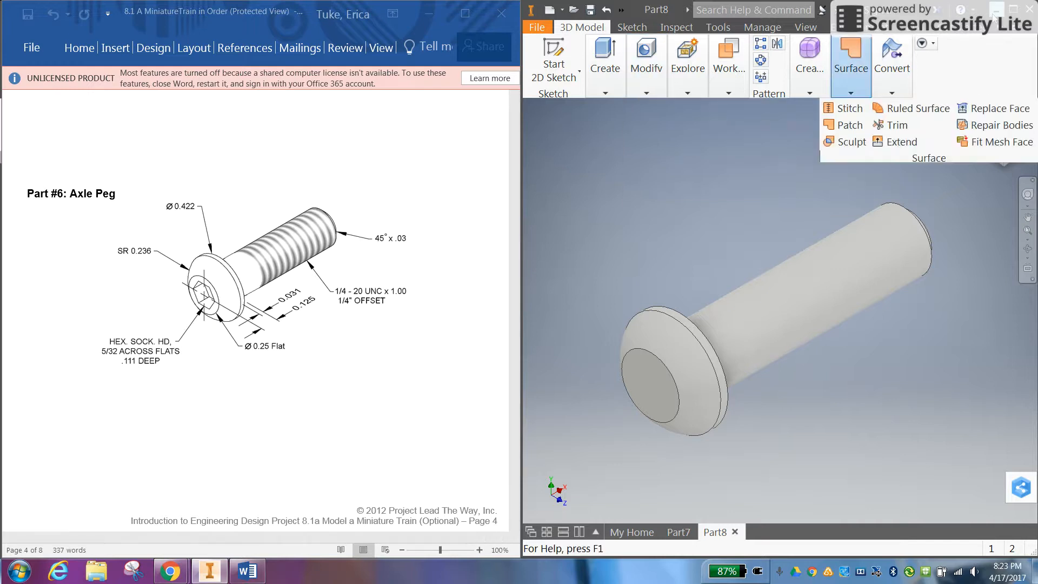
pyautogui.click(1013, 9)
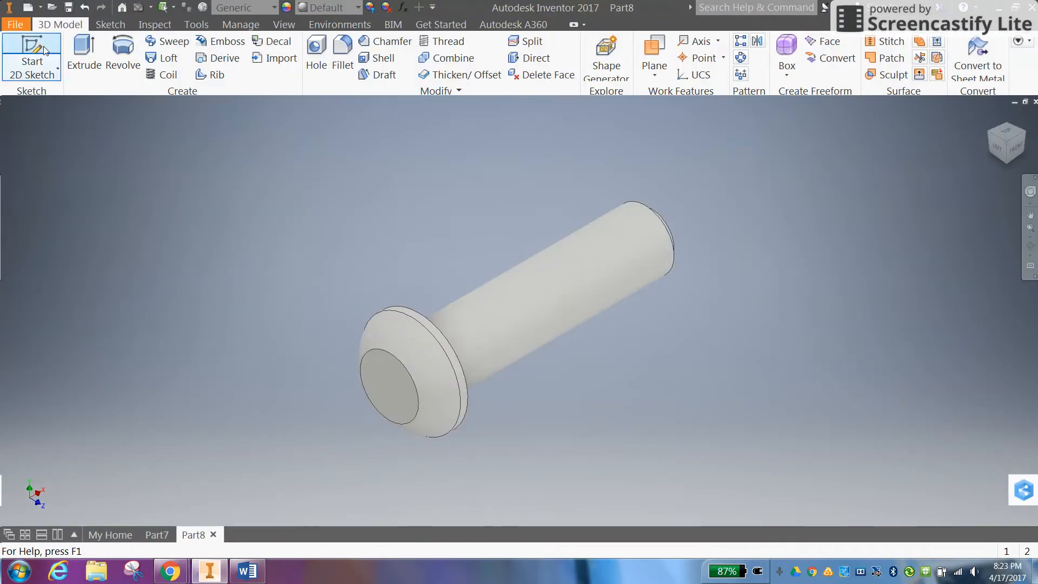
pyautogui.click(31, 54)
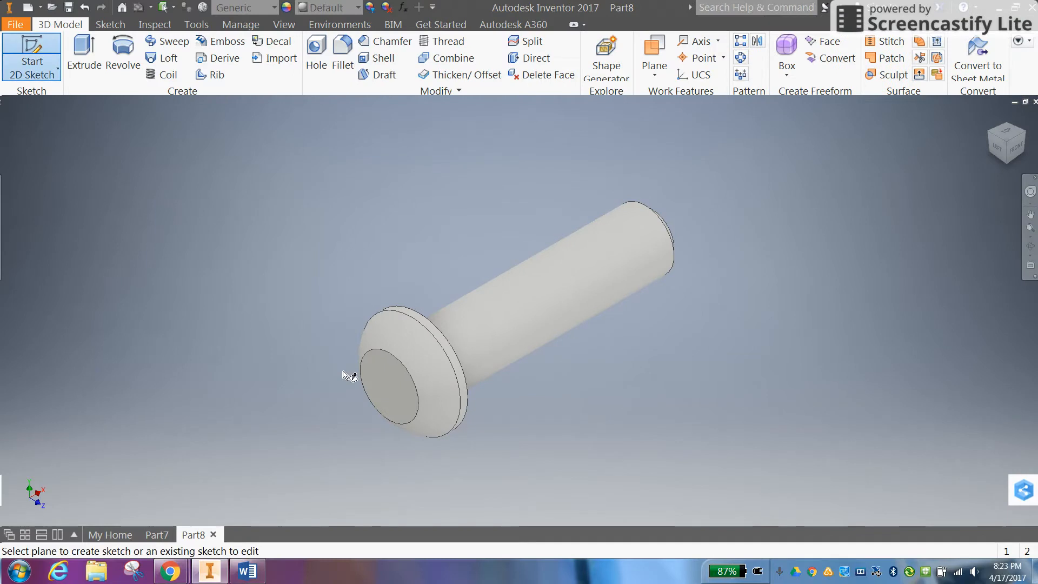
pyautogui.click(392, 386)
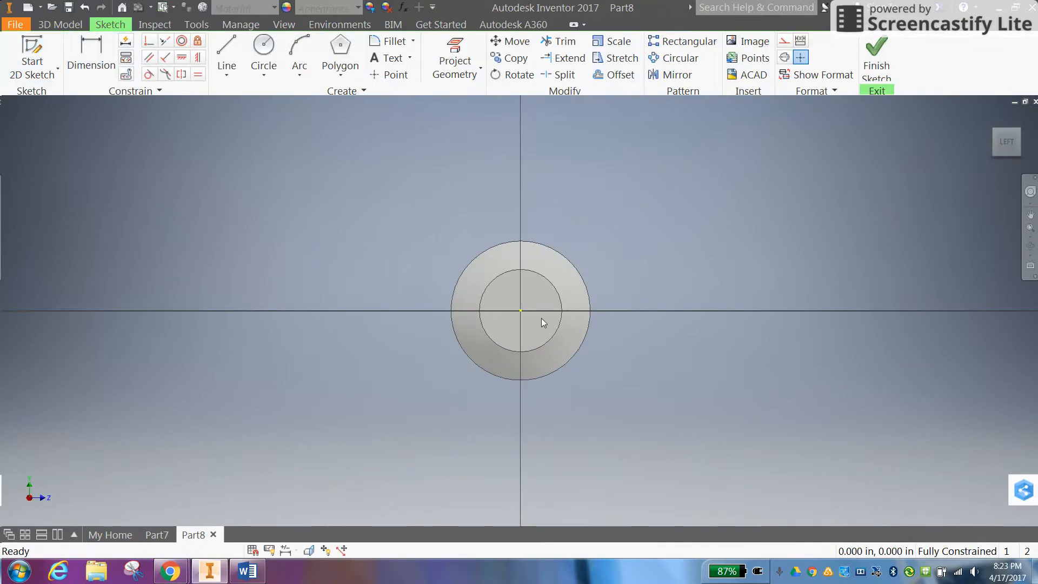
# - Draw a six-sided polygon about 0.125 in across flats, centred on the head's flat face
pyautogui.click(327, 72)
pyautogui.click(370, 99)
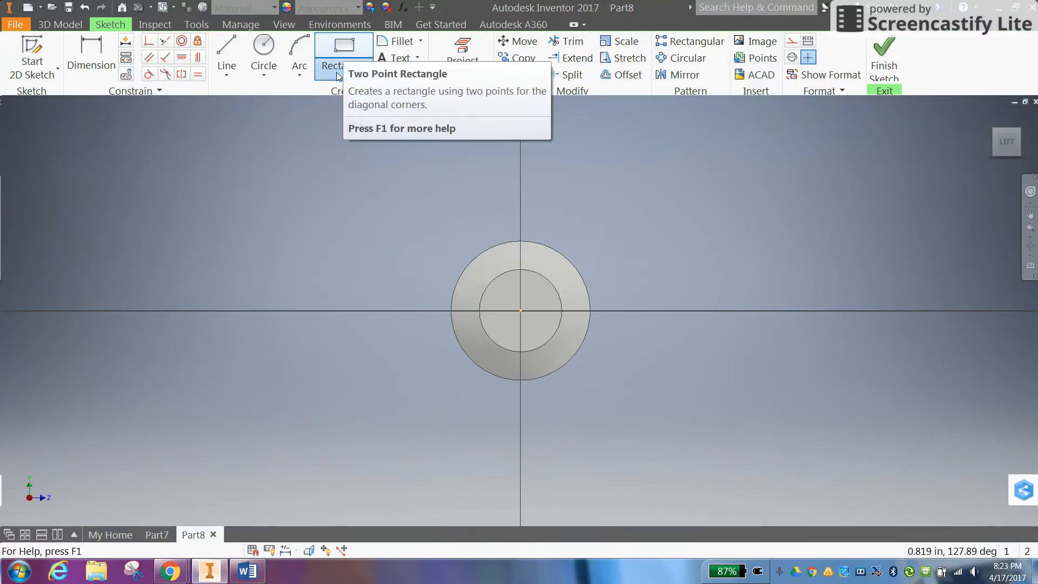
pyautogui.click(343, 75)
pyautogui.click(373, 399)
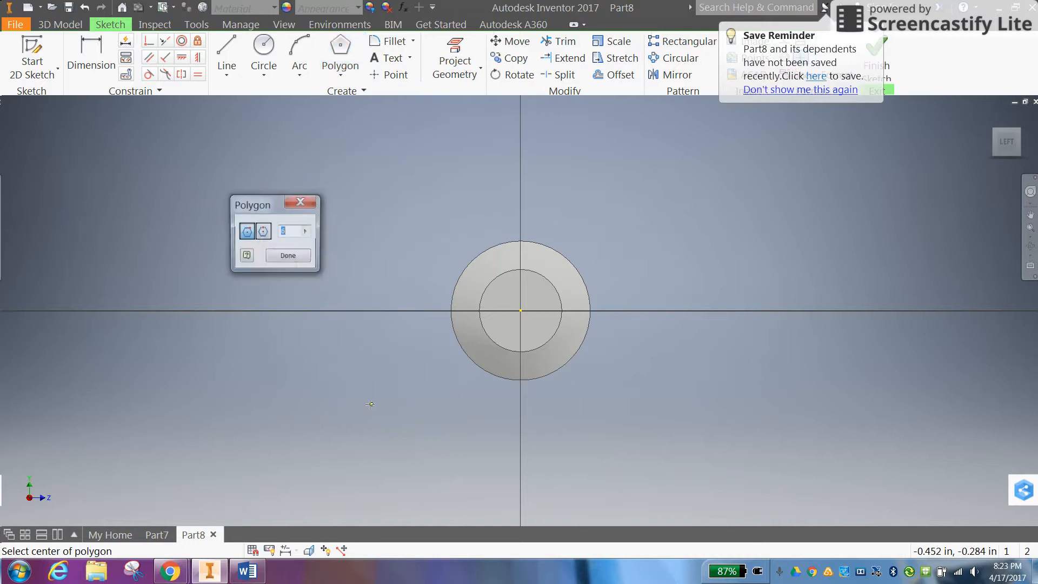
pyautogui.click(284, 232)
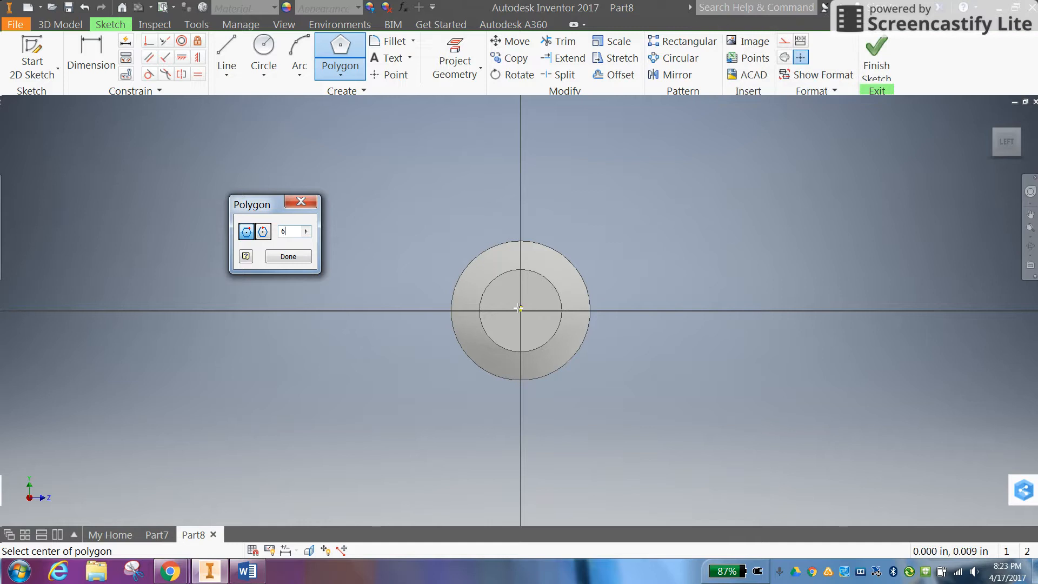
pyautogui.click(520, 311)
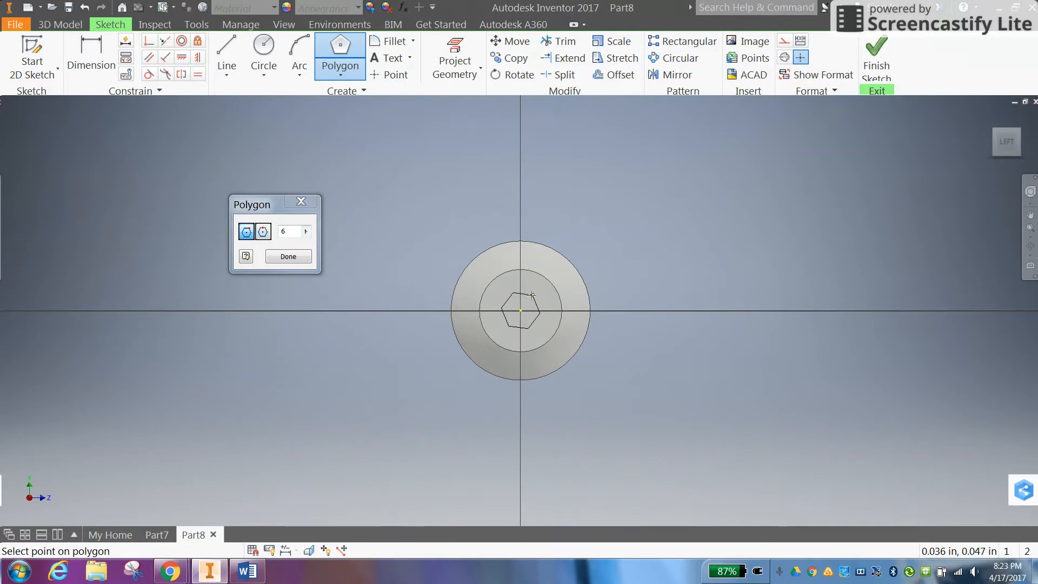
pyautogui.click(538, 293)
pyautogui.rightClick(657, 243)
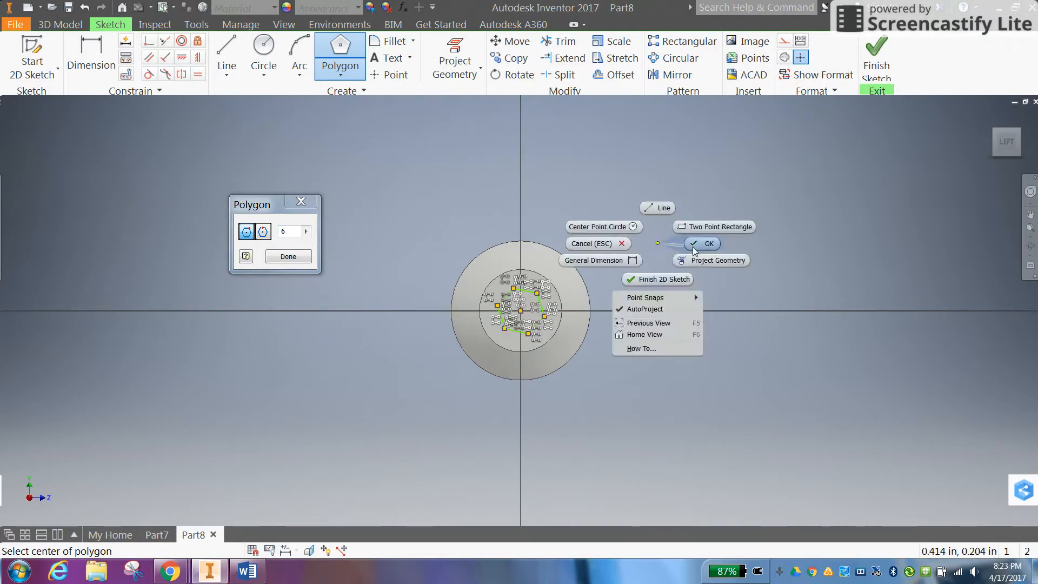
pyautogui.click(703, 244)
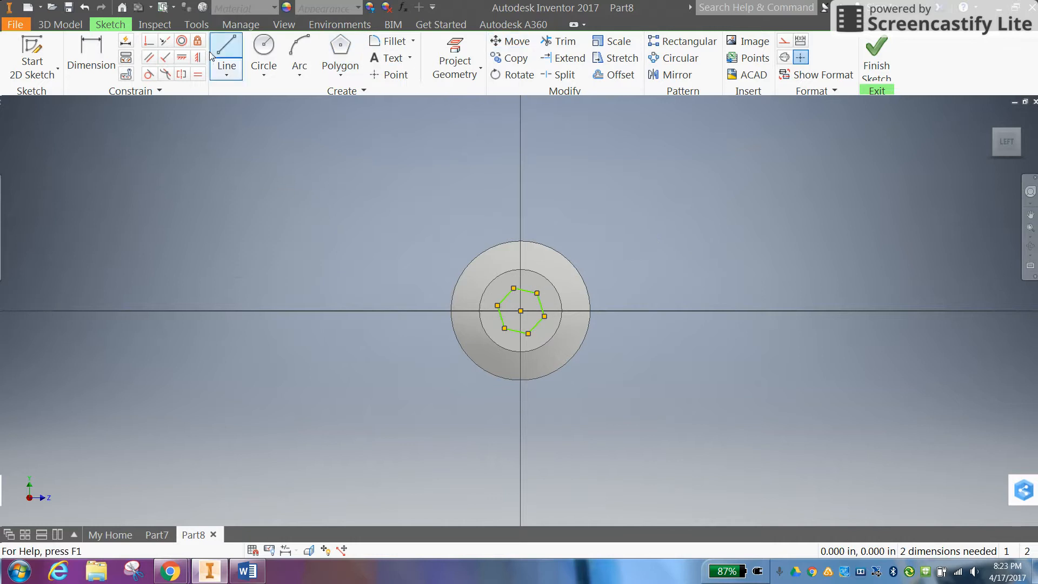
# - Dimension the hexagon between two opposite sides as 5/32 in and finish the sketch
pyautogui.click(83, 56)
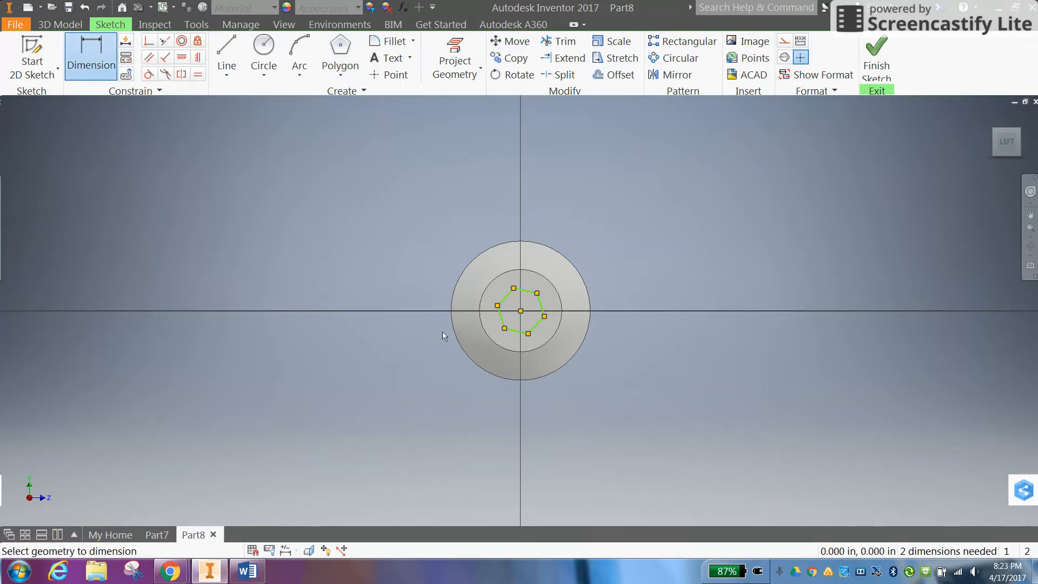
pyautogui.click(540, 299)
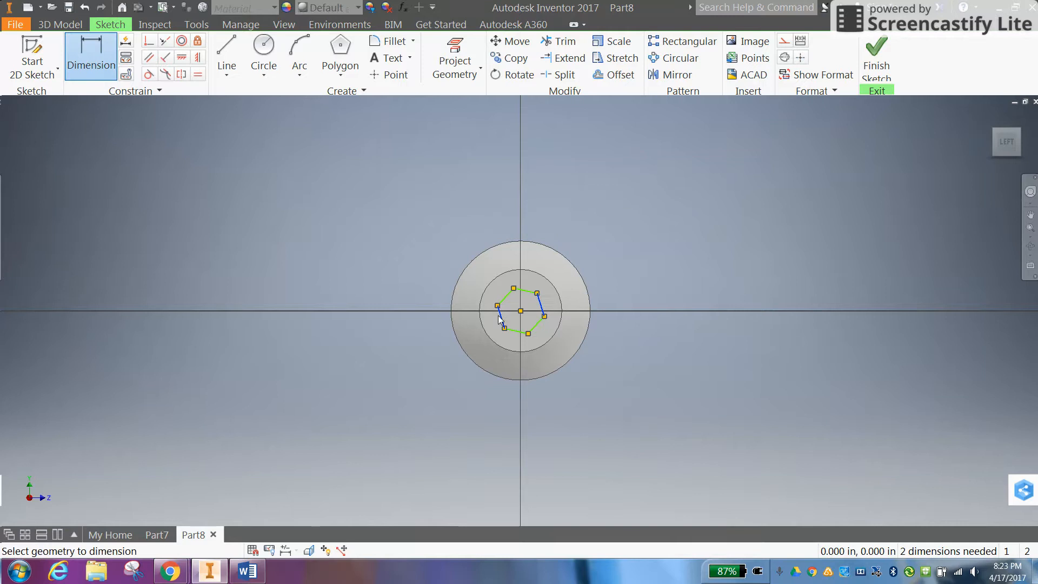
pyautogui.click(484, 220)
pyautogui.write('5/32')
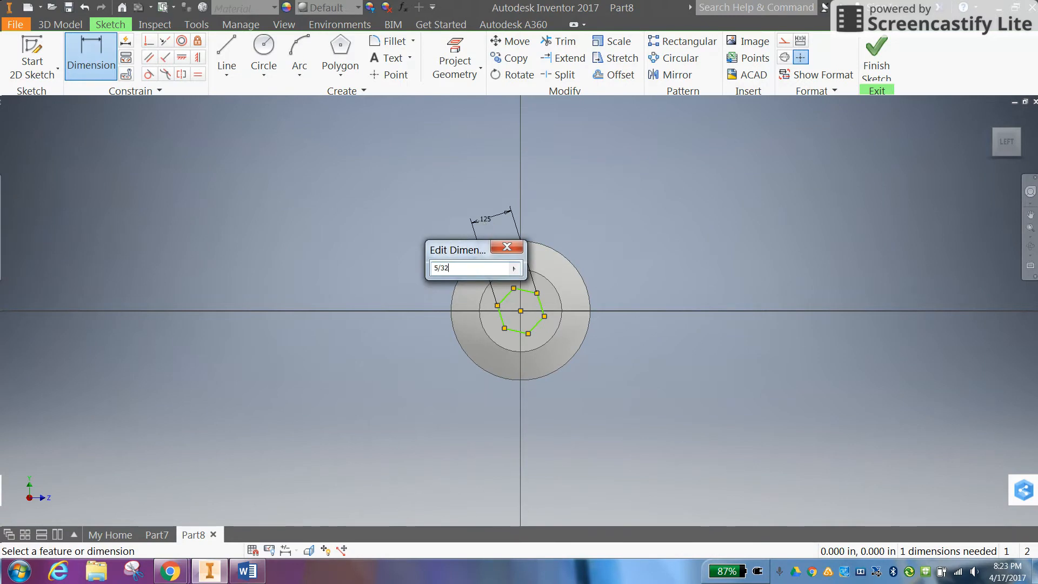
pyautogui.press('Return')
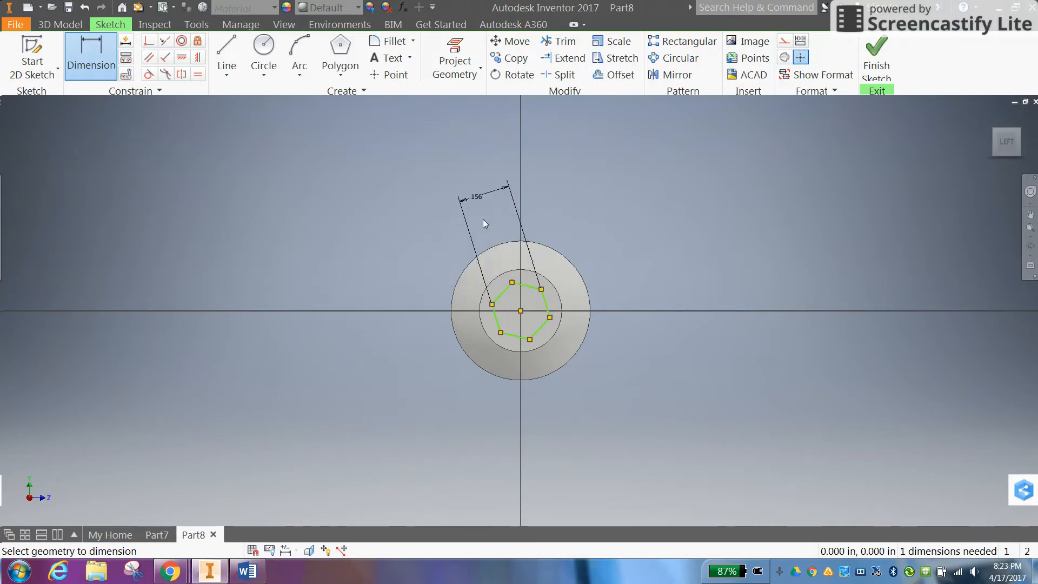
pyautogui.rightClick(627, 202)
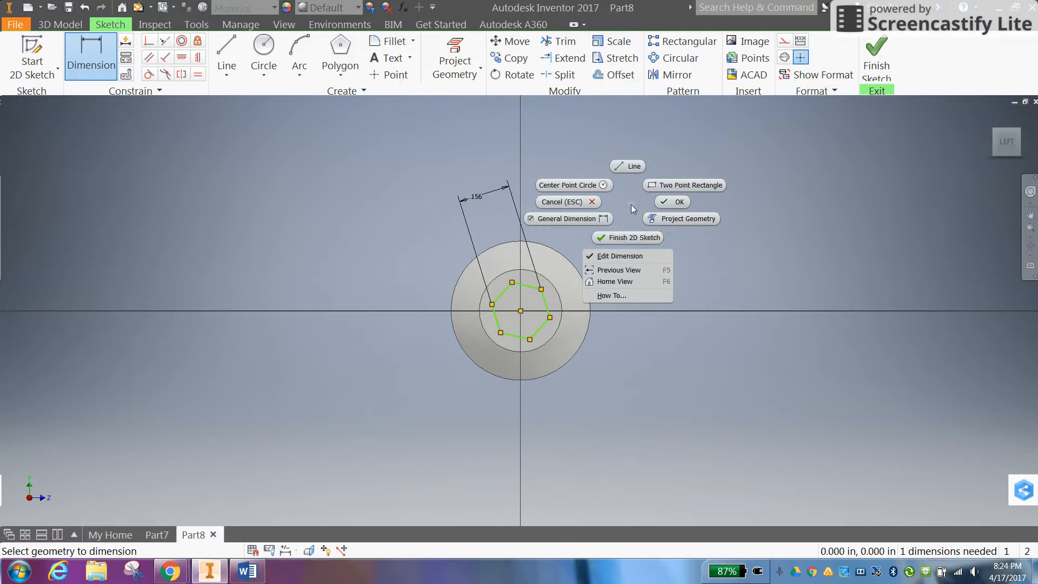
pyautogui.click(633, 239)
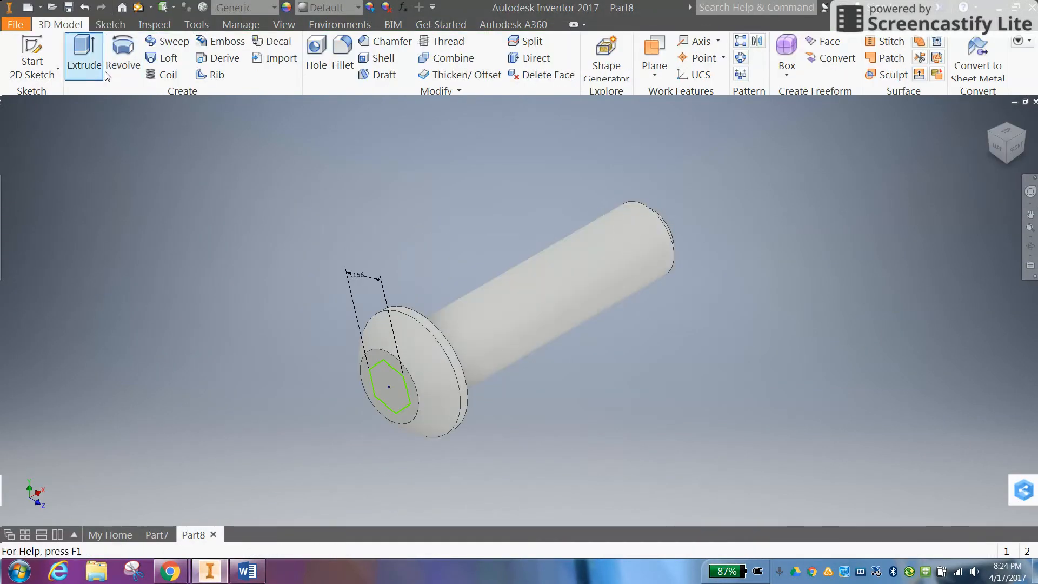
# - Extrude the hexagon as a cut .111 in deep into the head to form the socket
pyautogui.click(89, 69)
pyautogui.click(97, 177)
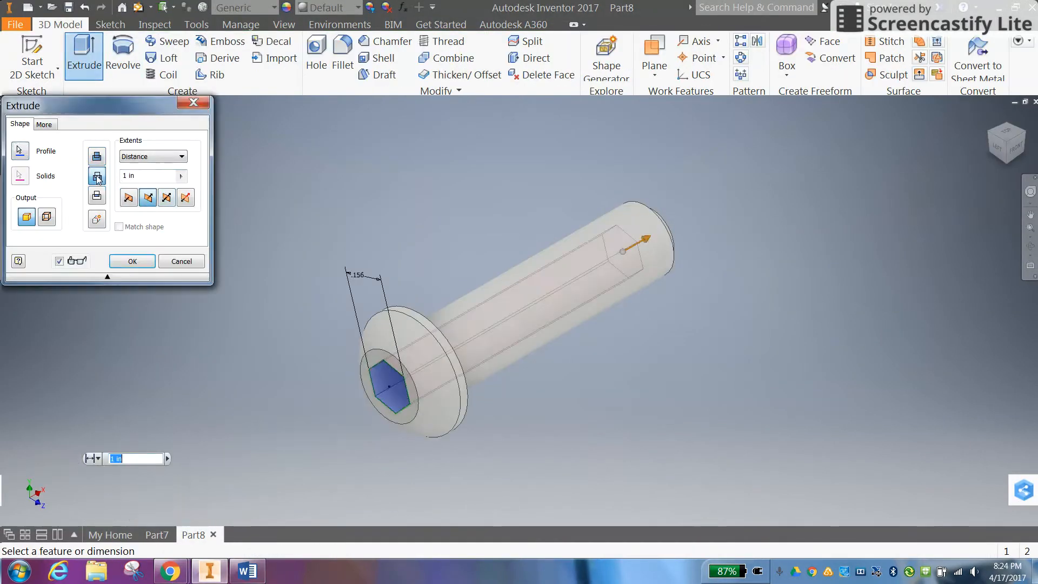
pyautogui.click(140, 174)
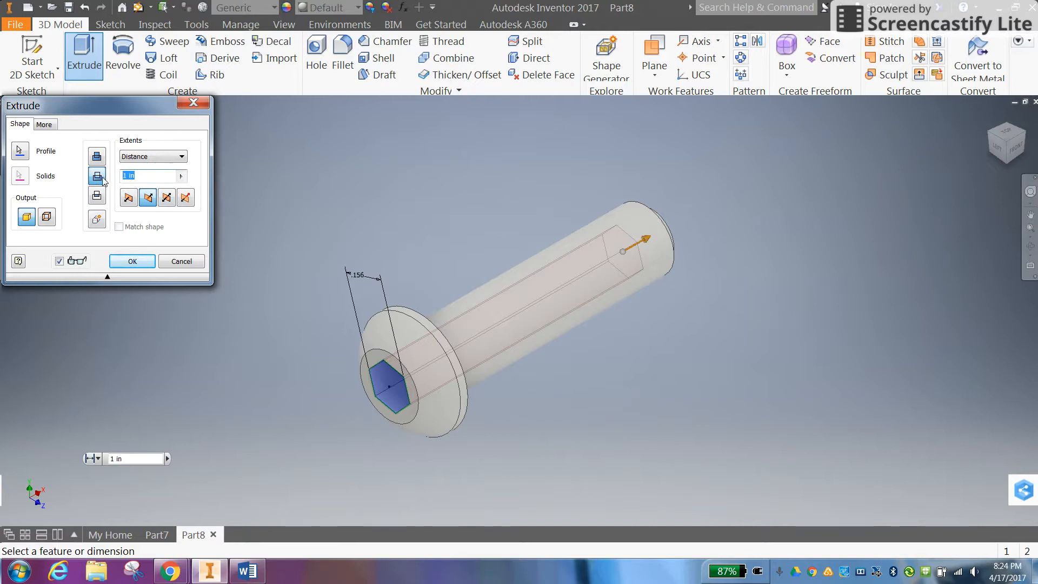
pyautogui.write('.111')
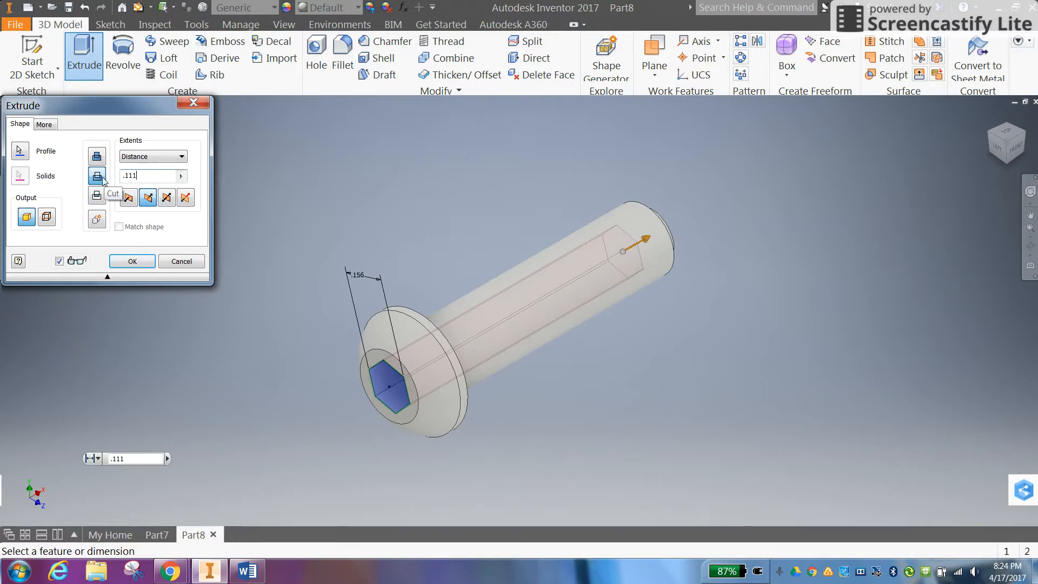
pyautogui.press('Return')
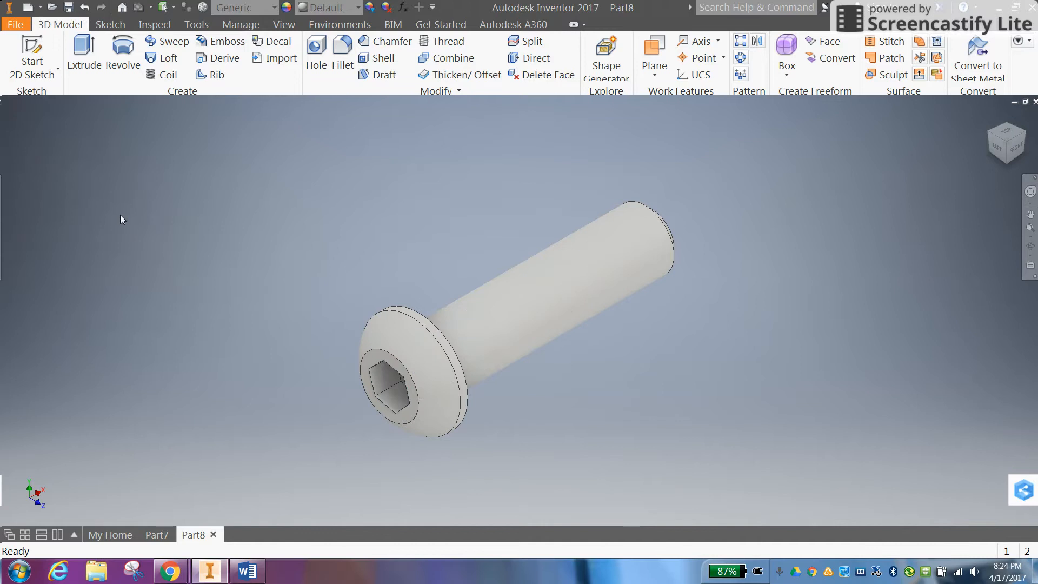
# - Switch to the Word document to check the thread callout on the Axle Peg drawing, and return to the Inventor model
pyautogui.click(247, 571)
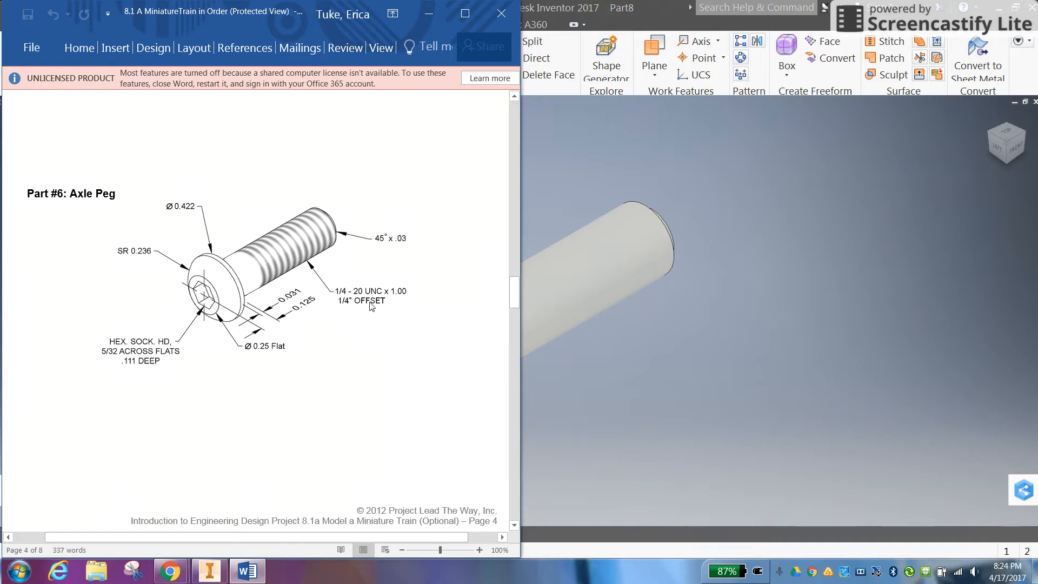
pyautogui.click(555, 157)
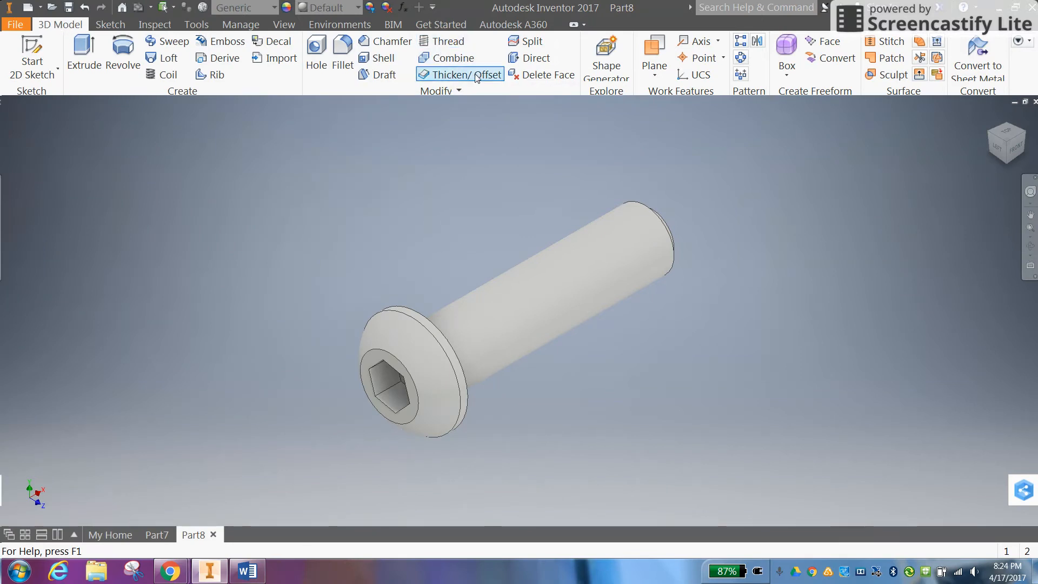
pyautogui.click(442, 44)
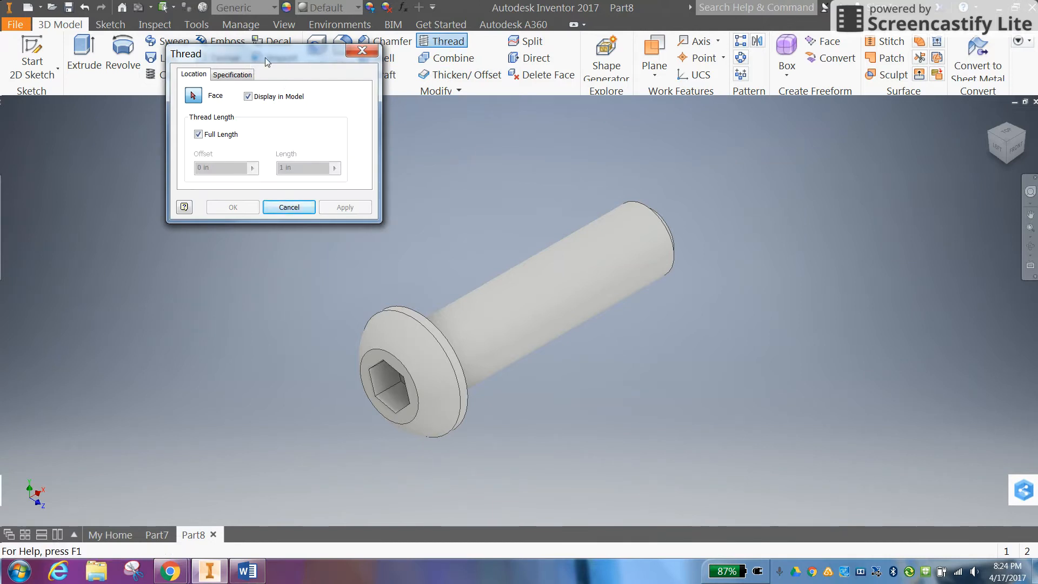
pyautogui.moveTo(265, 57); pyautogui.dragTo(803, 112)
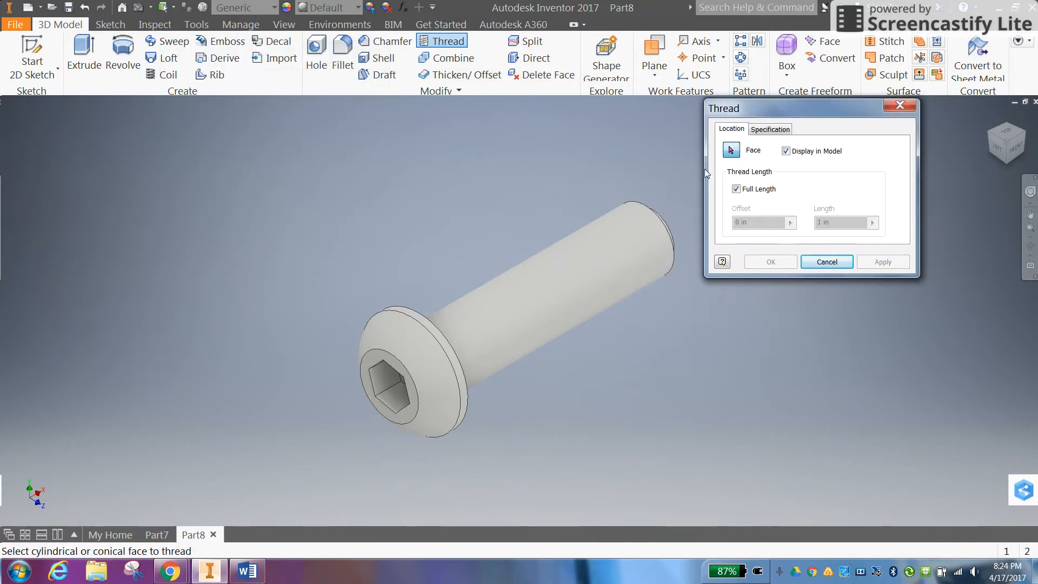
pyautogui.click(608, 235)
pyautogui.click(607, 245)
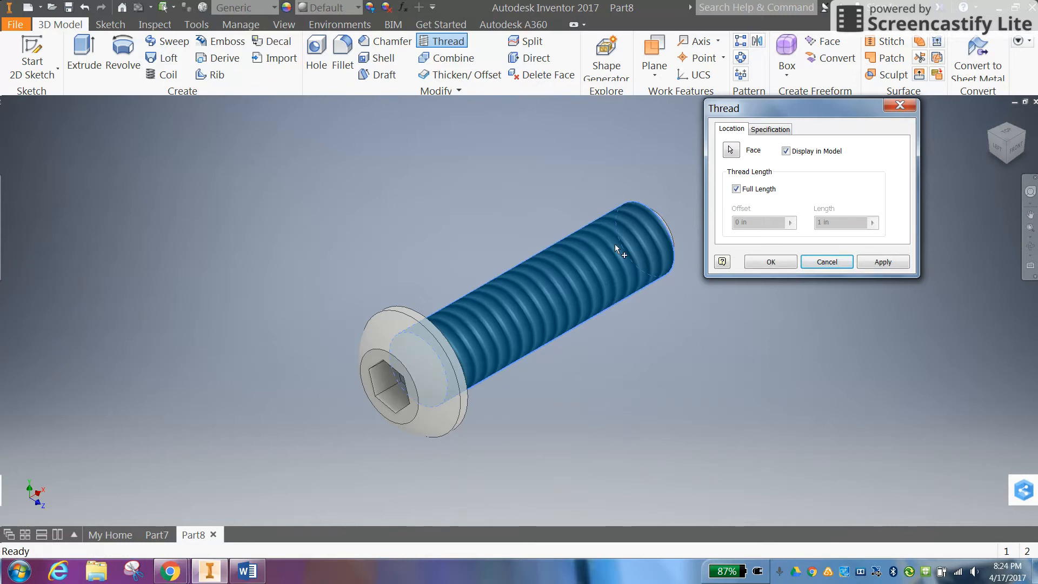
pyautogui.click(737, 189)
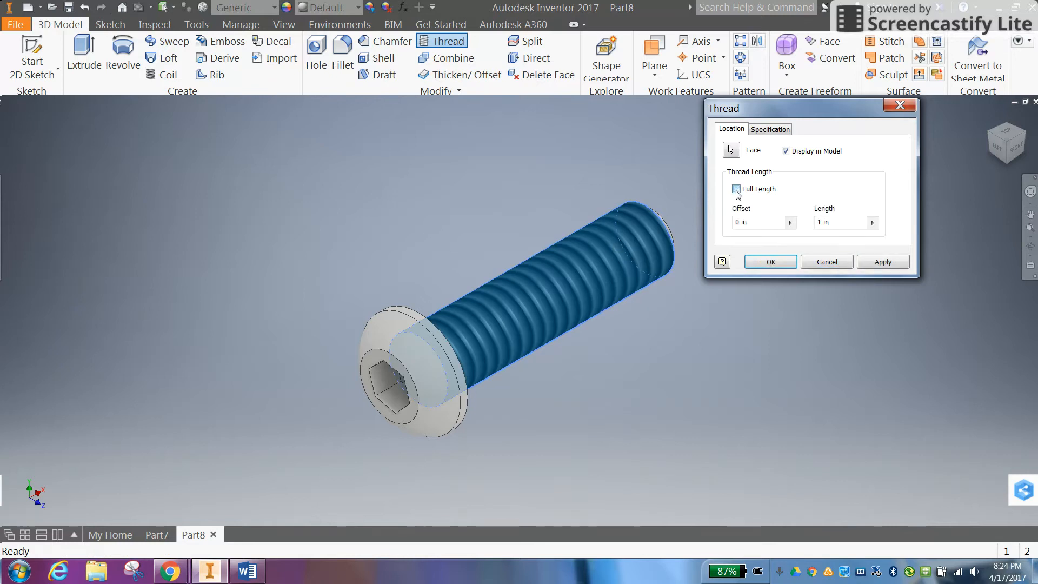
pyautogui.click(826, 262)
# - Set up a partial-length thread on the shaft's cylindrical face, offset .25 in from the head
pyautogui.click(454, 43)
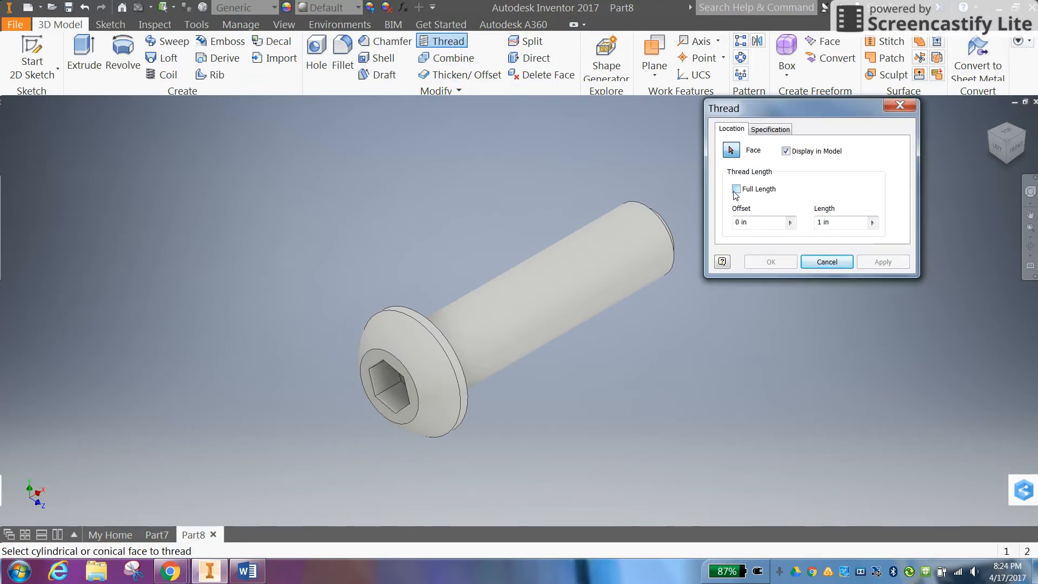
pyautogui.click(758, 224)
pyautogui.write('.25')
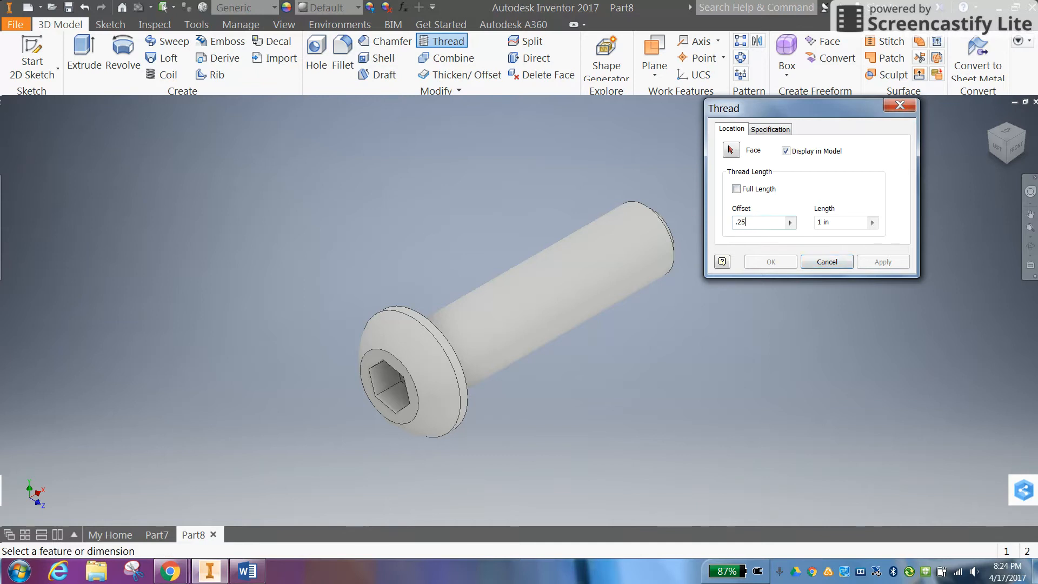
pyautogui.click(732, 152)
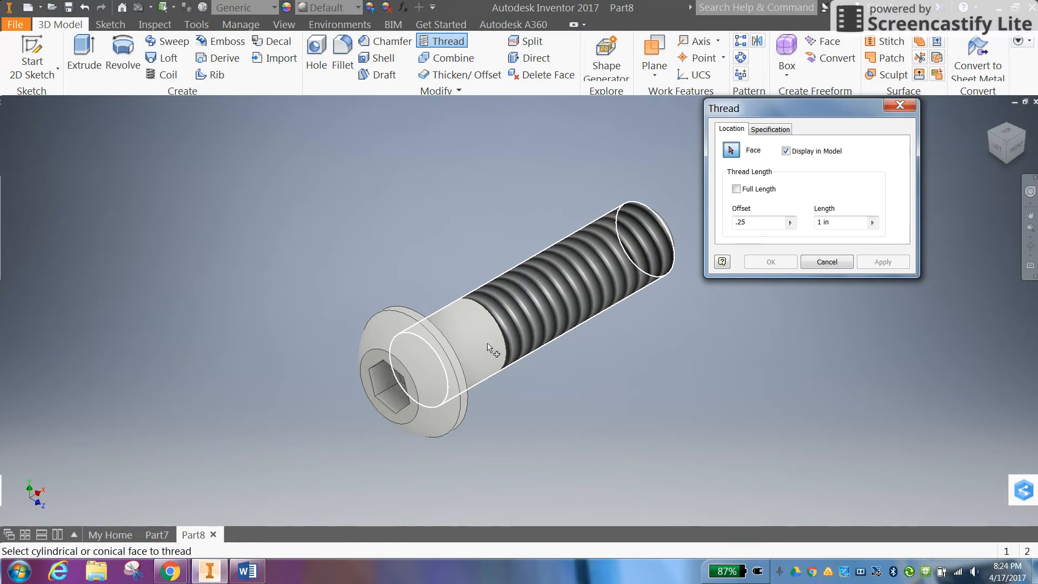
pyautogui.click(458, 332)
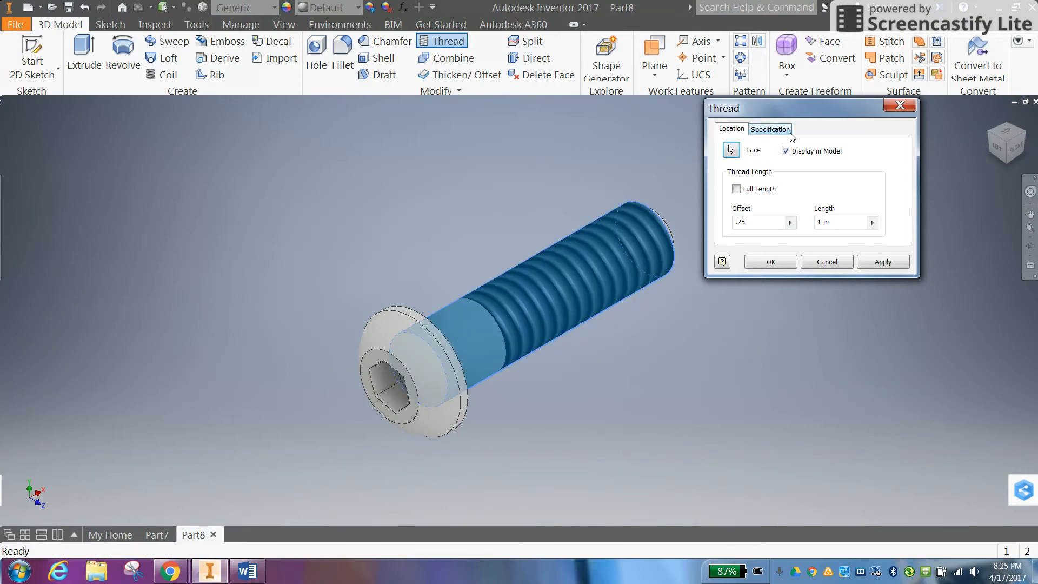
# - Specify the shaft thread's designation as 1/4-20 UNC and create the thread
pyautogui.click(768, 134)
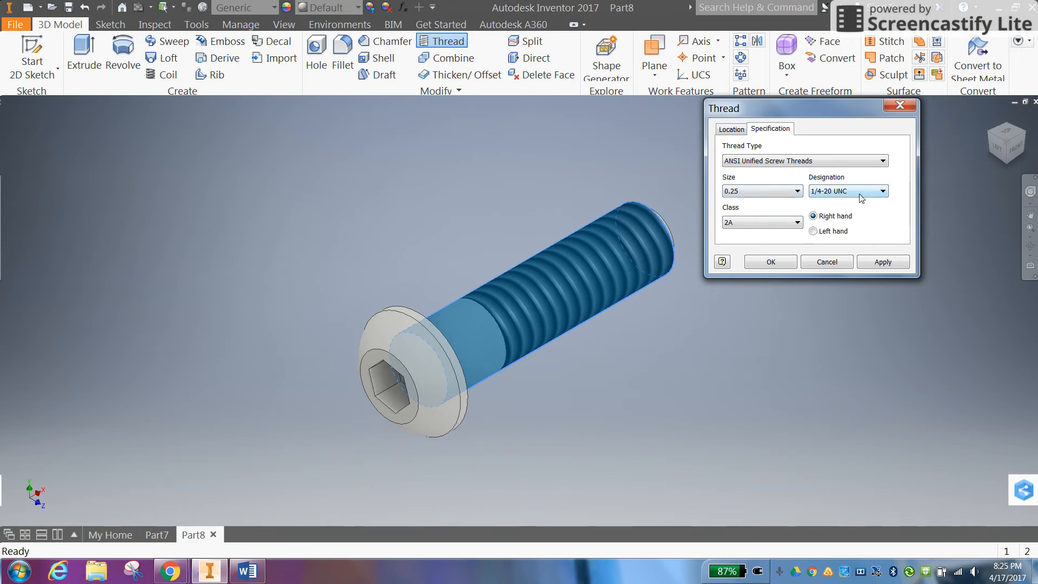
pyautogui.click(847, 192)
pyautogui.click(846, 194)
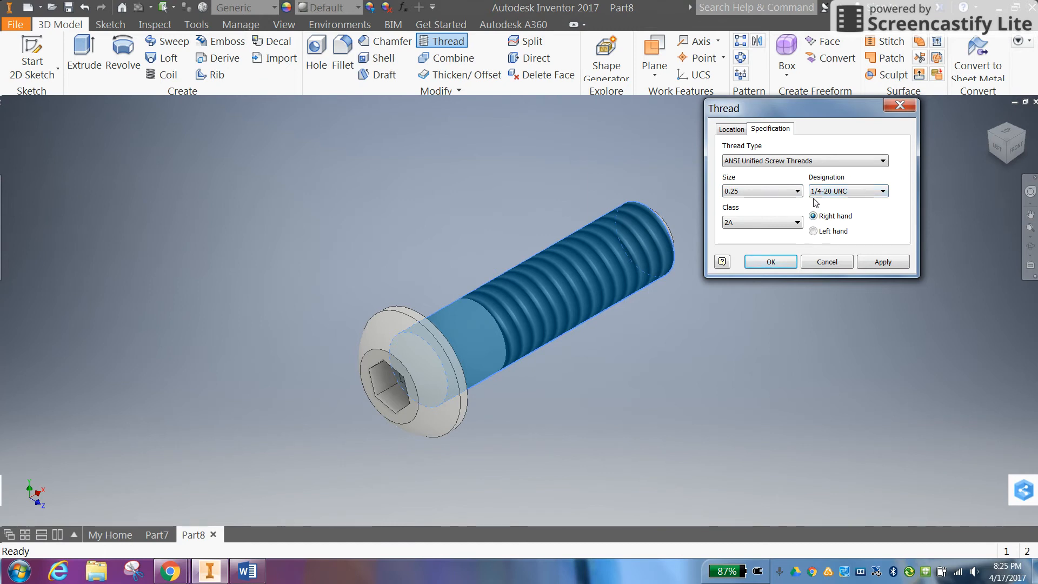
pyautogui.click(774, 259)
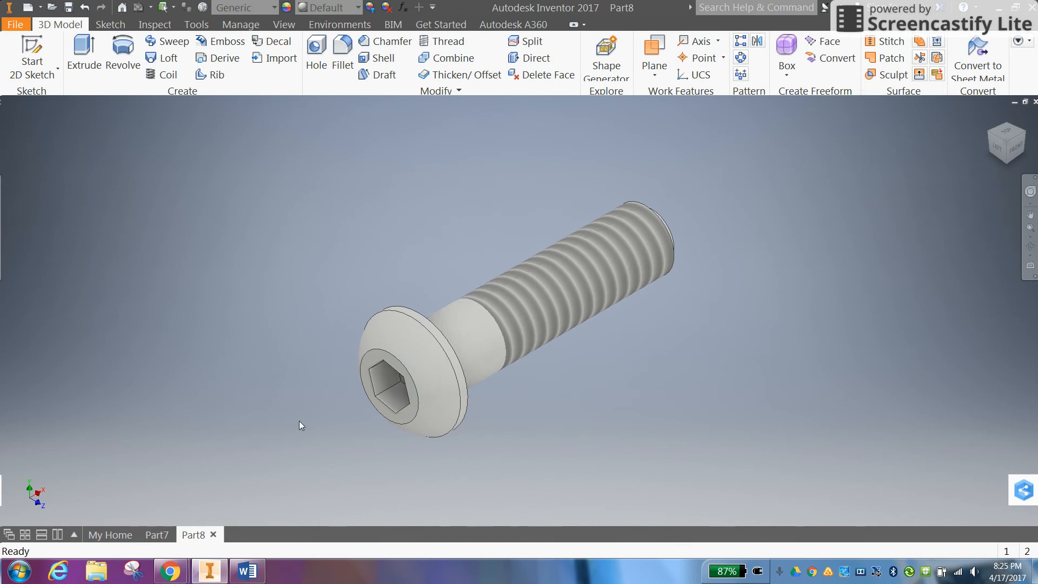
# - Open the part's iProperties, update the physical properties and examine the volume
pyautogui.click(17, 27)
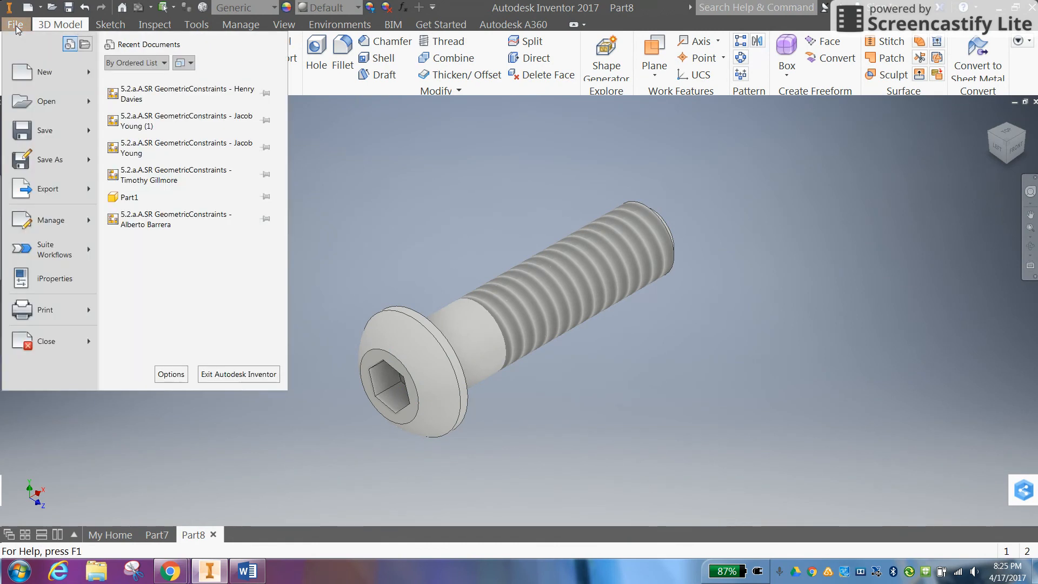
pyautogui.click(45, 274)
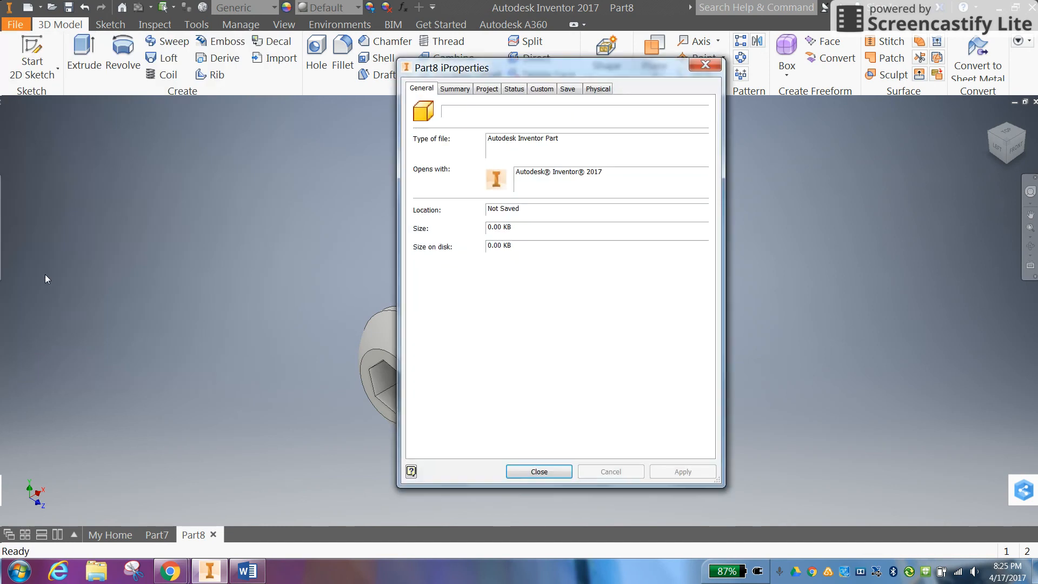
pyautogui.click(599, 90)
pyautogui.click(661, 123)
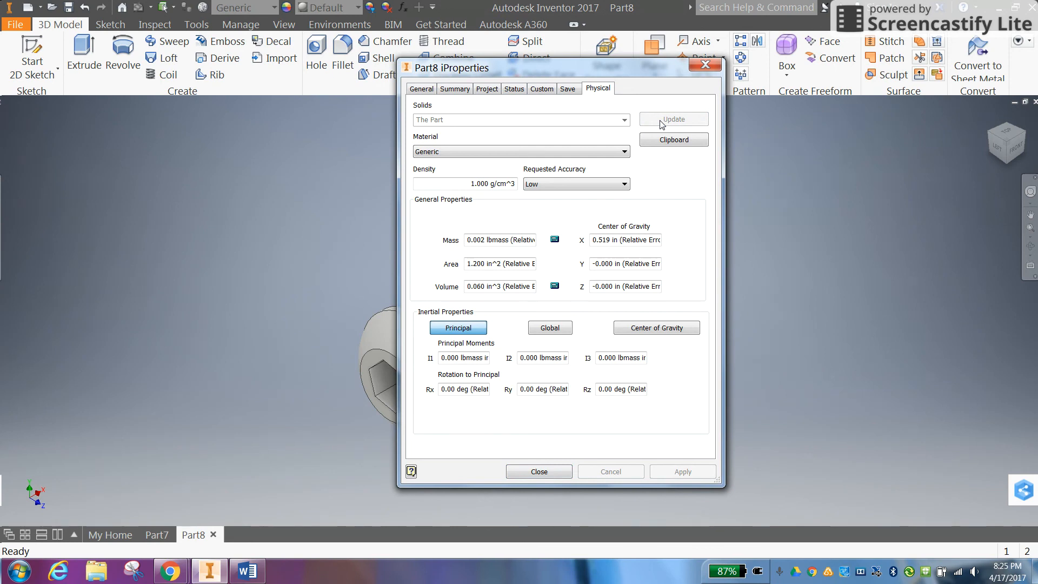
pyautogui.doubleClick(491, 285)
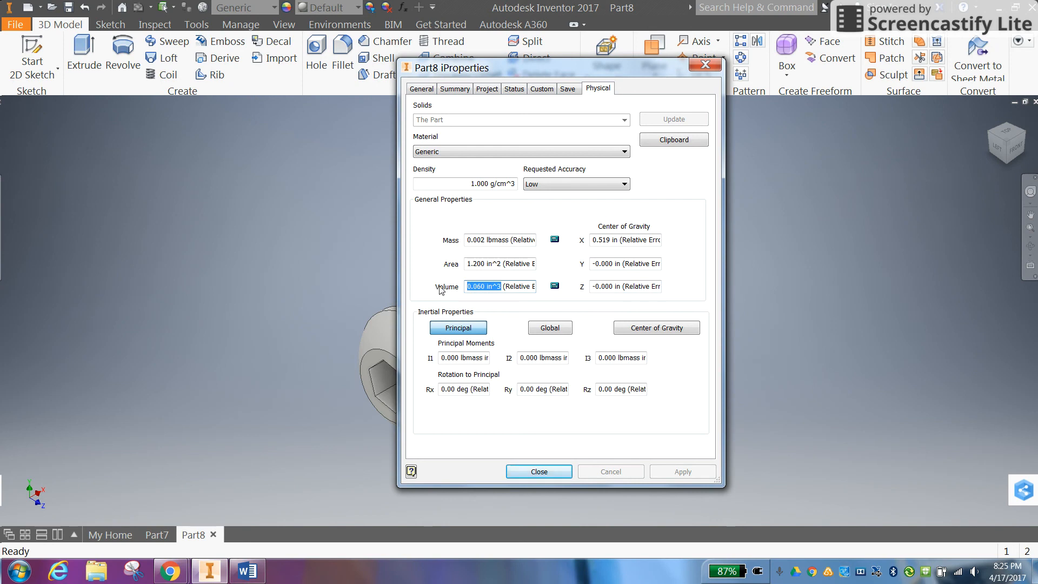